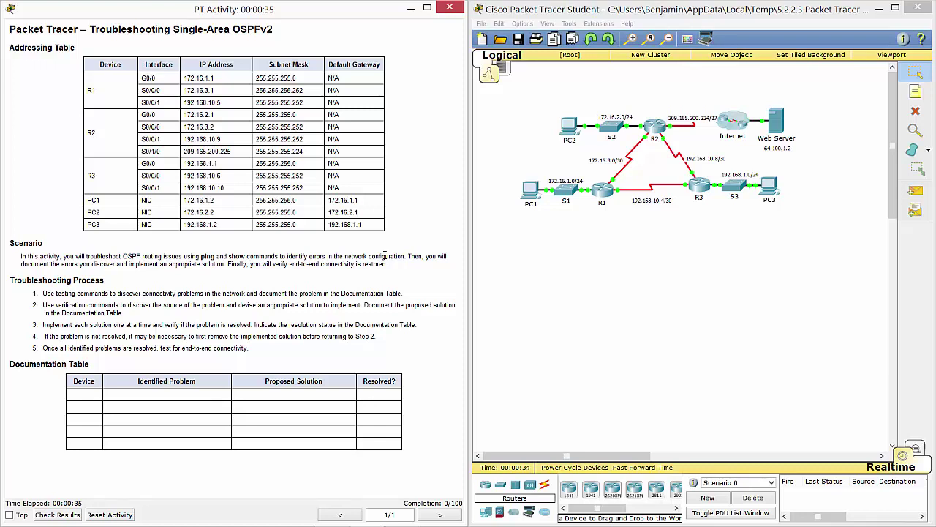
Open router R1's command line and position and enlarge its window over the activity instructions.
click(604, 191)
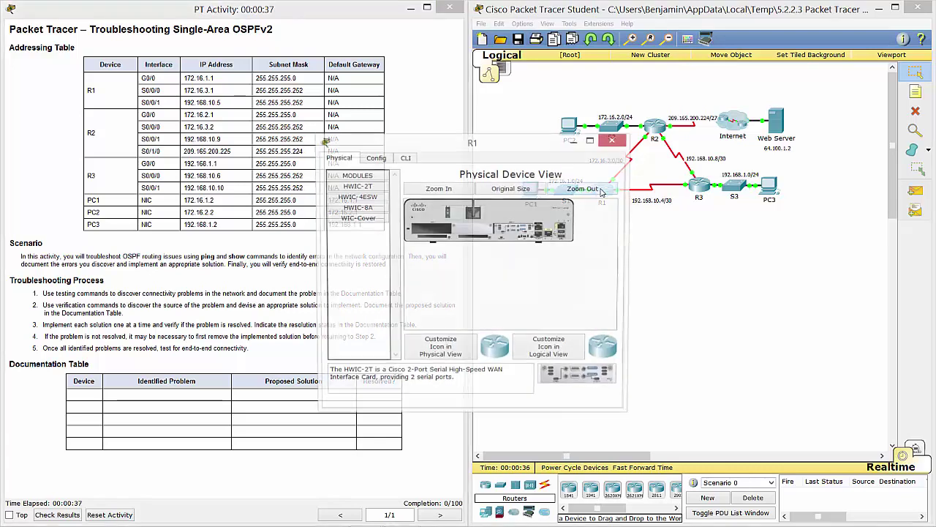
drag(482, 149, 322, 16)
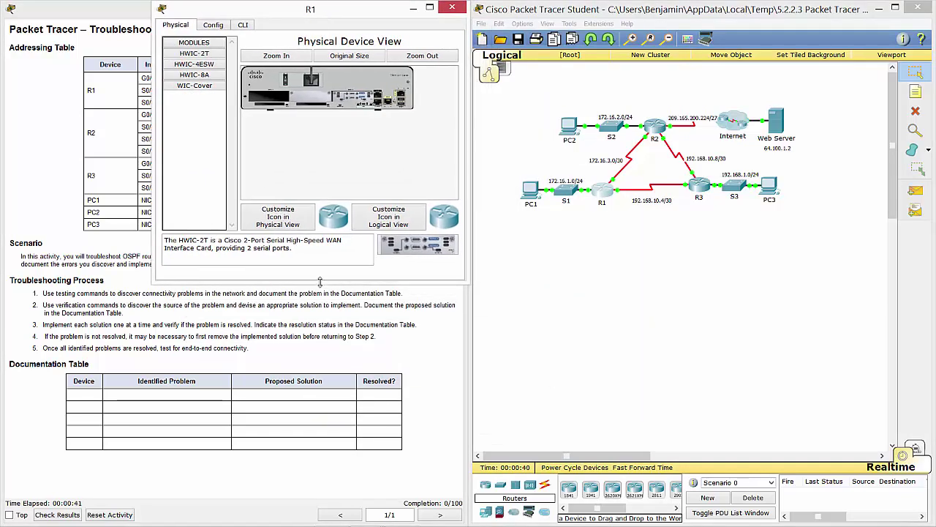
drag(323, 281, 311, 369)
drag(308, 411, 296, 522)
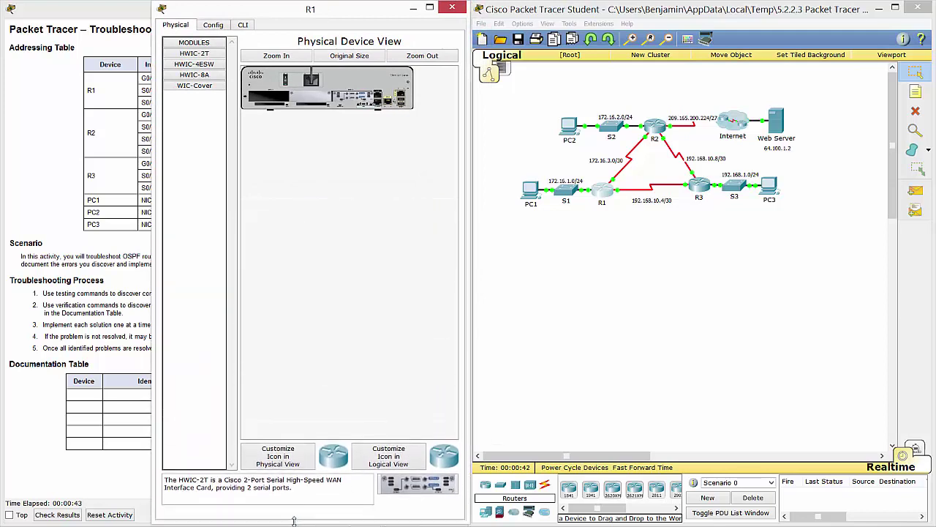
click(244, 25)
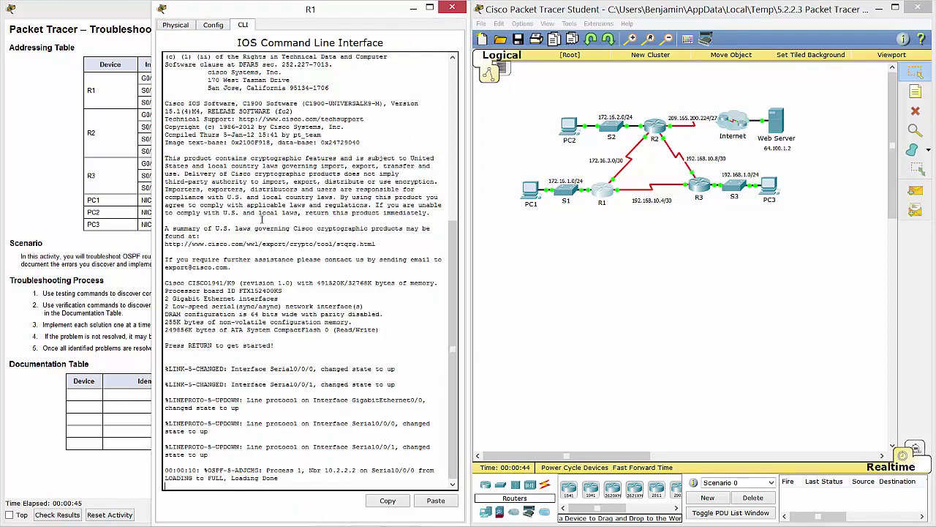
Enter privileged EXEC mode on R1 and display the full running configuration to examine its interfaces and OSPF networks.
key(Return)
text(show run)
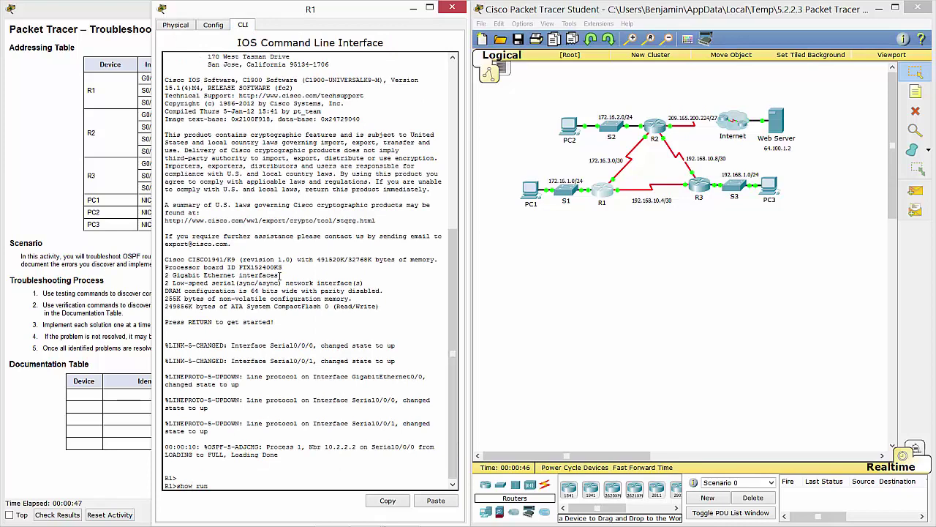
key(Return)
text(en)
key(Return)
text(show run)
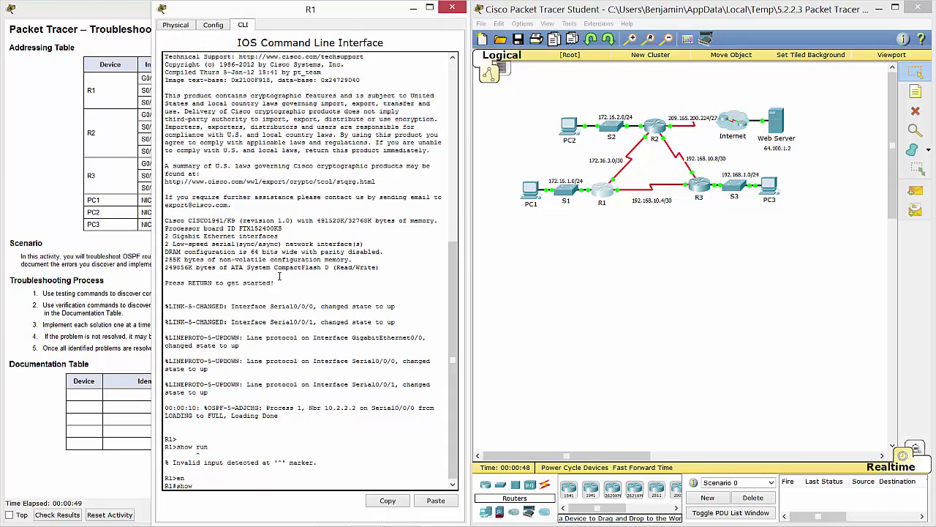
key(Return)
key(space)
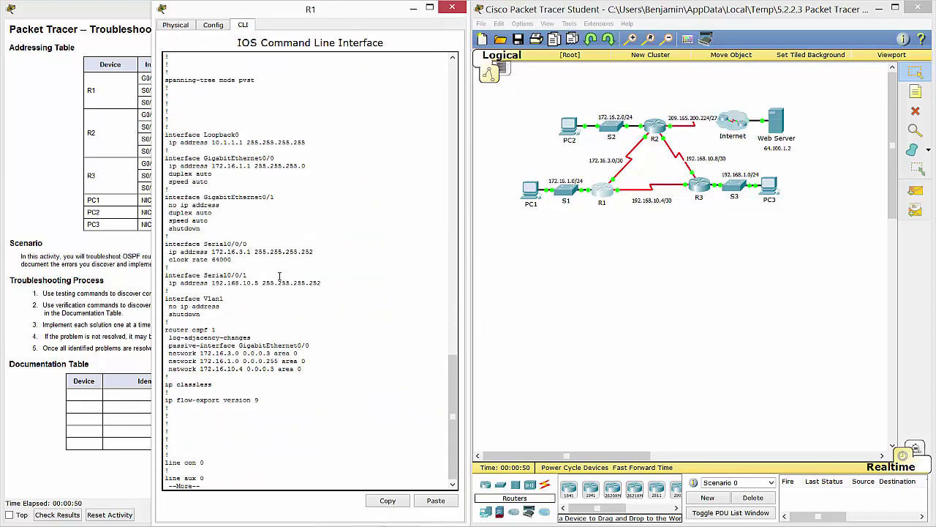
key(space)
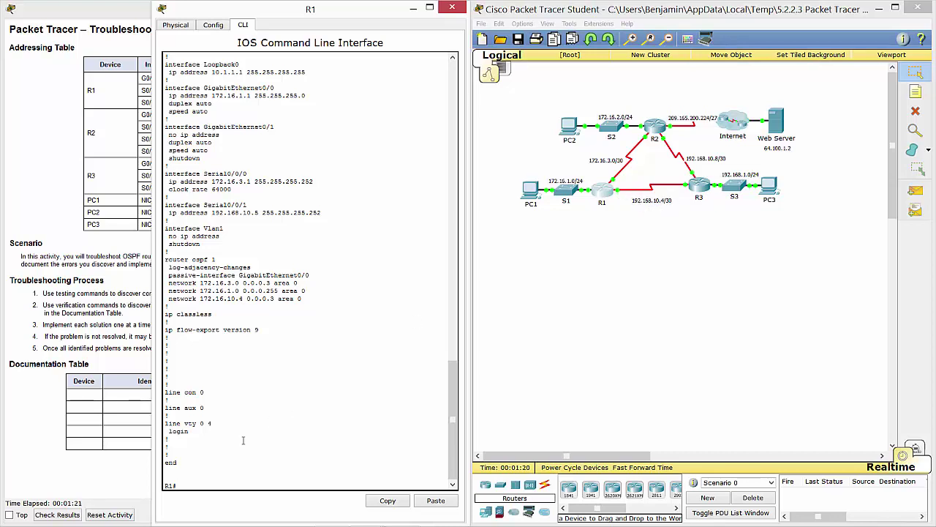
Remove the network statement 172.16.10.4 0.0.0.3 area 0 from OSPF process 1 on R1.
text(conf t)
key(Return)
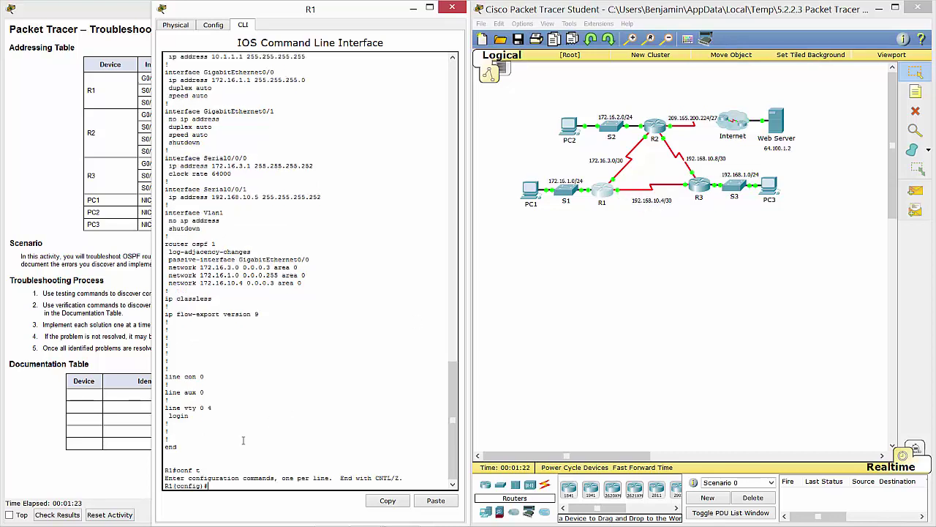
text(router ospf 1)
key(Return)
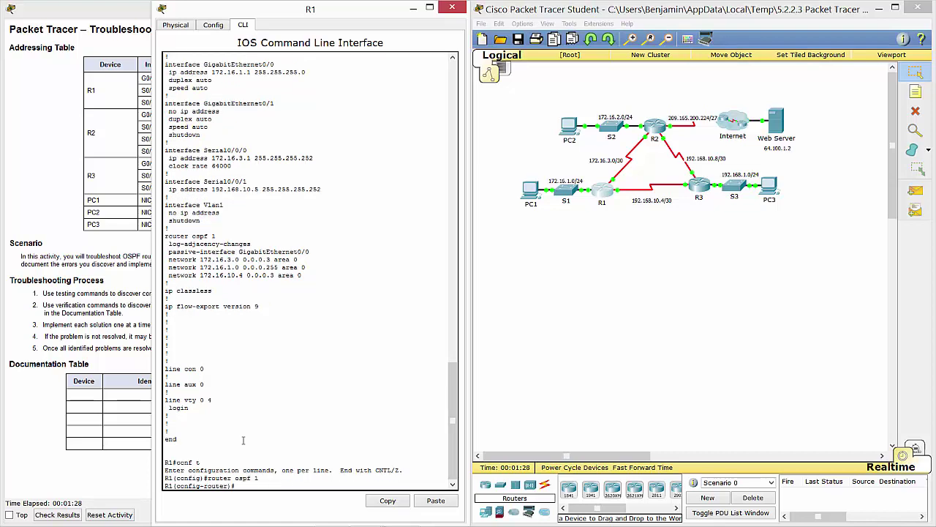
text(no network)
text( 172.16)
text(.10.)
text(4 0.0.0)
text(.3)
text( area)
text(a 0)
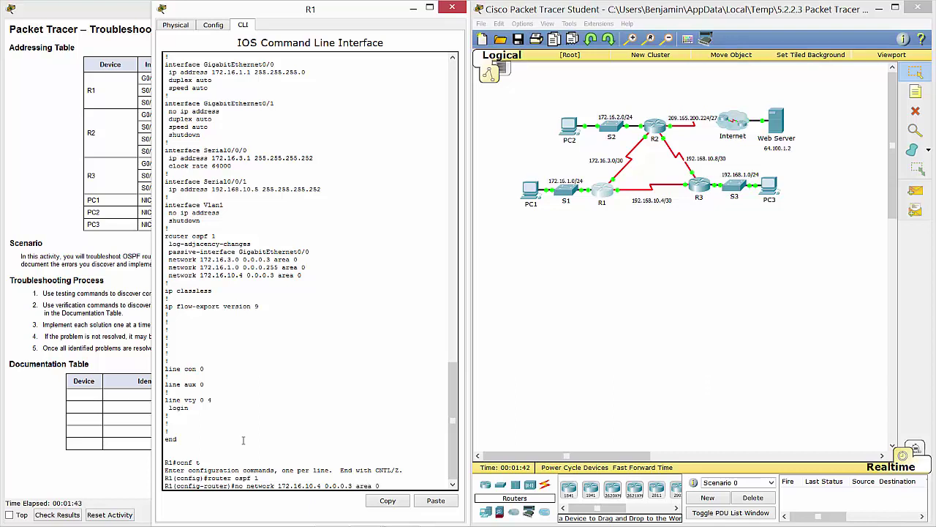
key(Return)
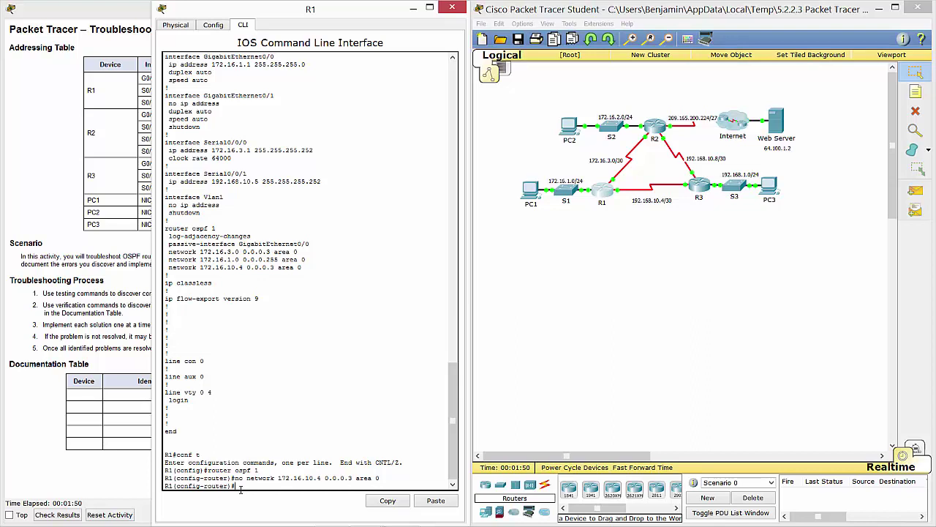
Add network 192.168.10.4 0.0.0.3 area 0 to R1's OSPF process and save the configuration.
text(network 192.168.10.4 0.0.0.3 area 0)
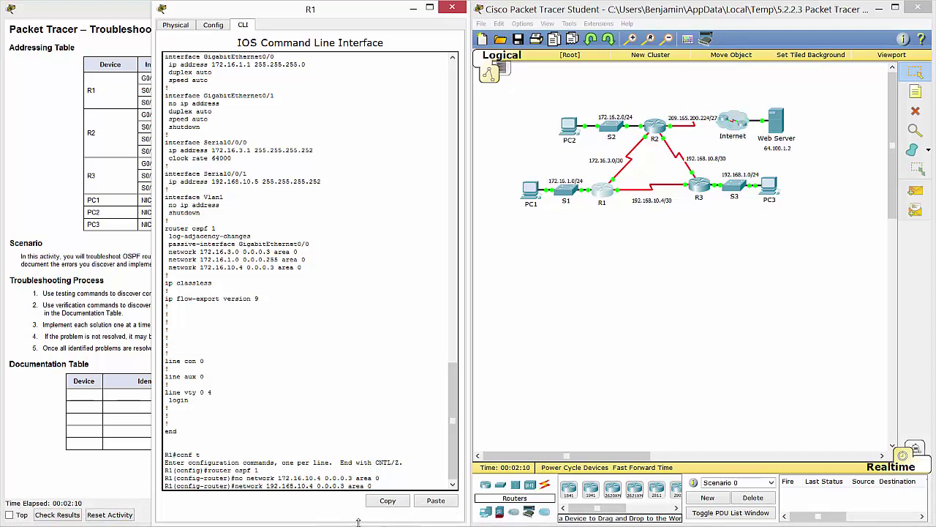
drag(359, 524, 357, 489)
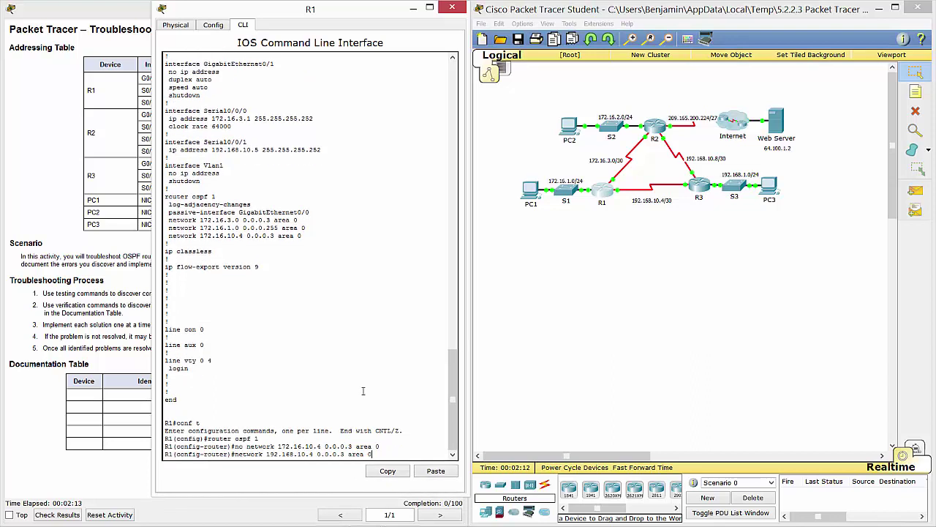
key(Return)
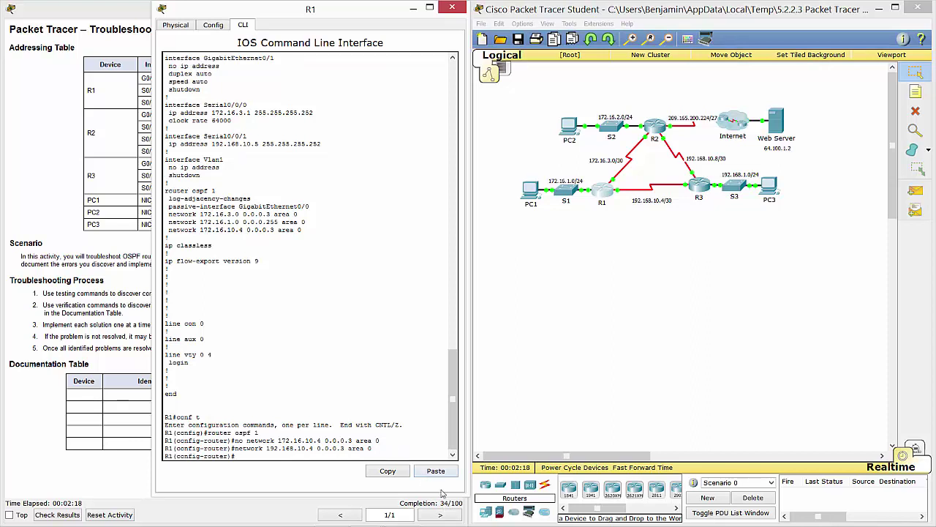
text(do wr)
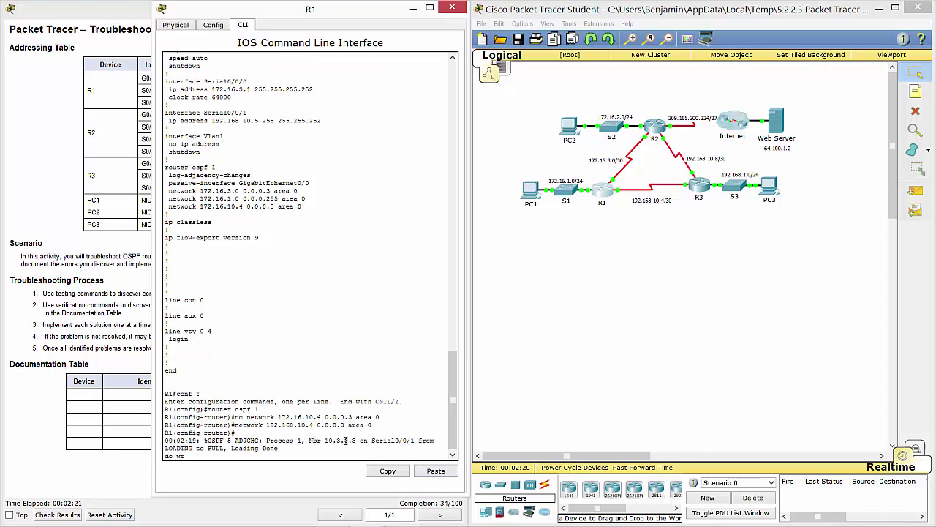
key(Return)
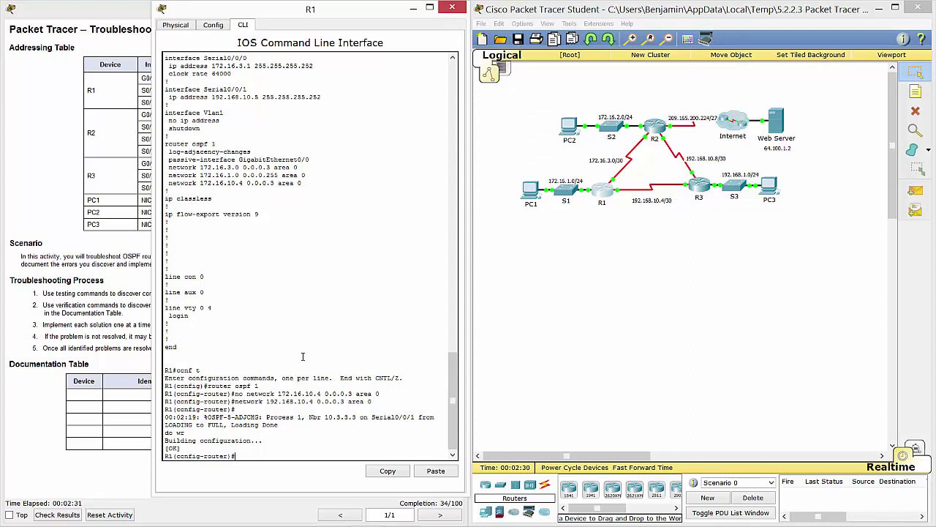
Leave configuration mode on R1 and run show ip protocols to compare its OSPF settings with the interface addresses.
text(end)
key(Return)
text(show )
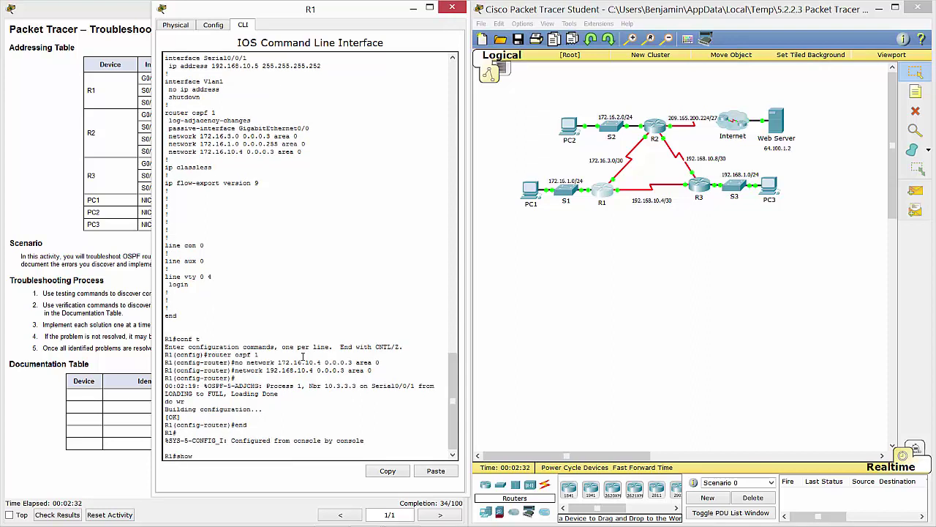
text(ip prot)
key(Tab)
key(Return)
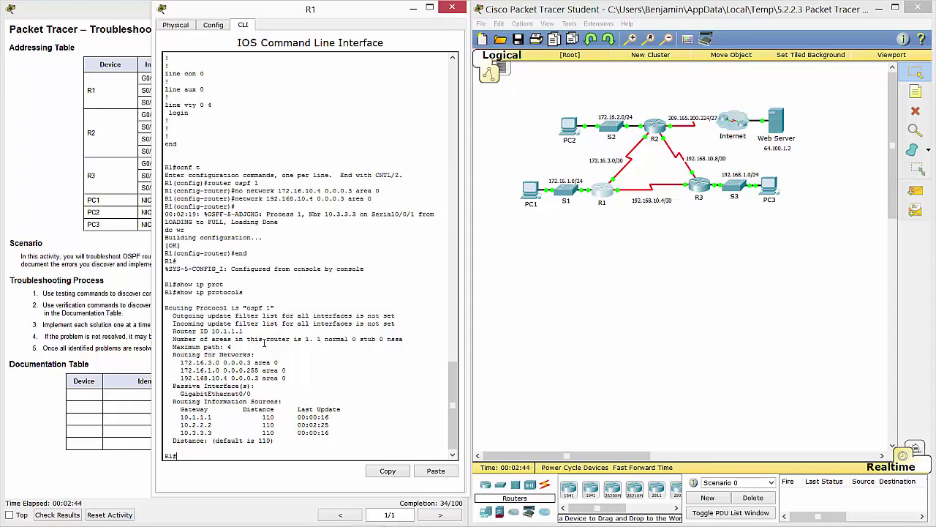
mouse_move(451, 406)
mouse_down()
mouse_move(449, 183)
mouse_move(450, 303)
mouse_up()
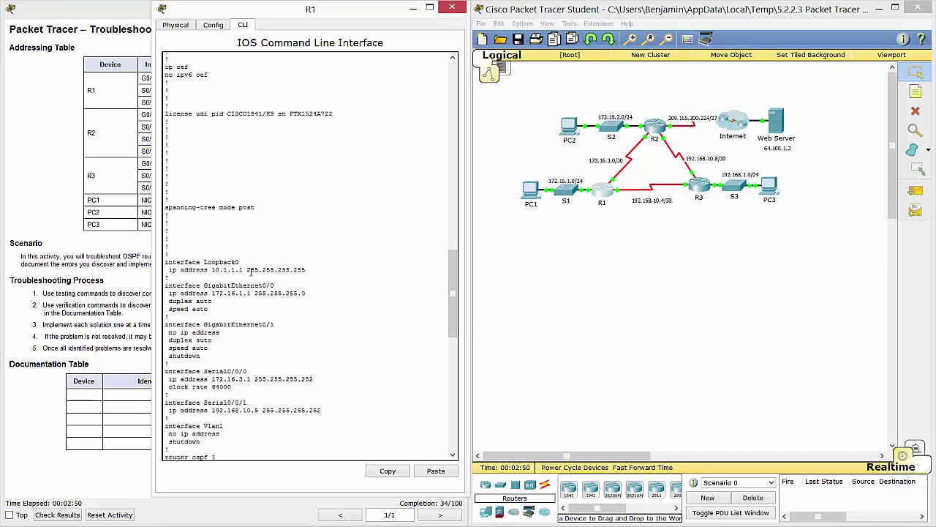
drag(453, 294, 452, 409)
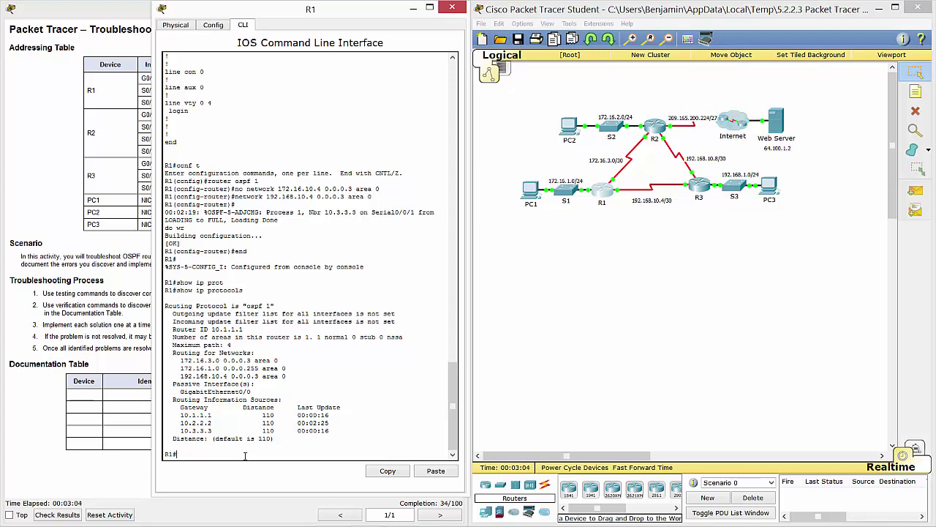
Run show ip ospf interface on R1 and examine the timers, network types and neighbours of each interface.
text(show ip ospf interface)
key(Return)
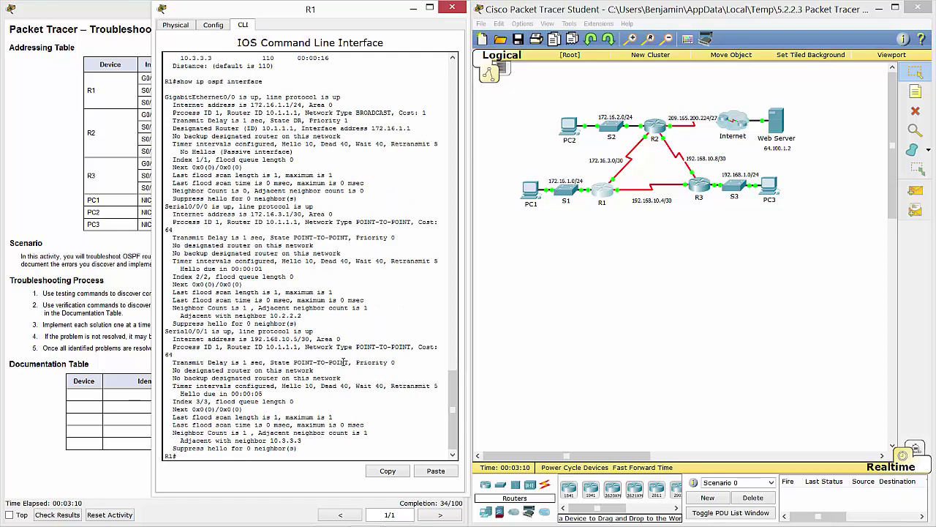
scroll(375, 351, up, 4)
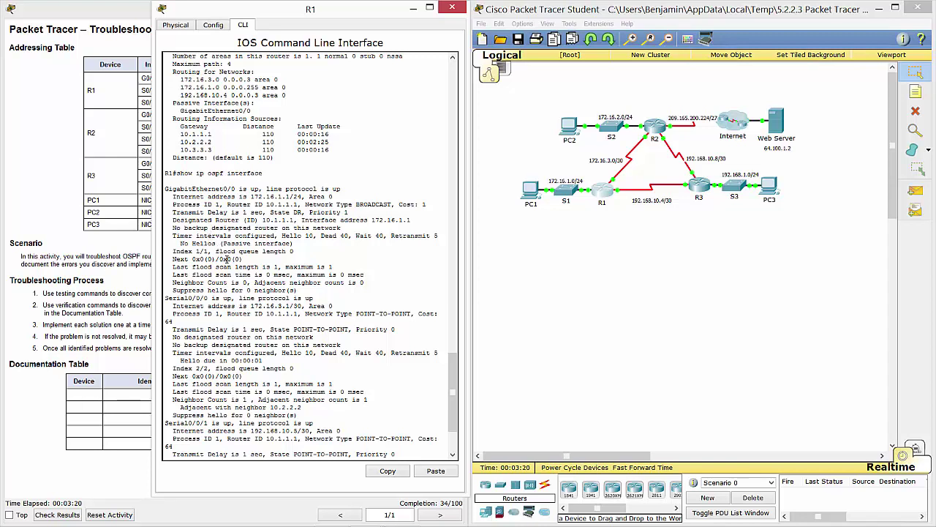
scroll(293, 251, down, 1)
scroll(292, 251, down, 1)
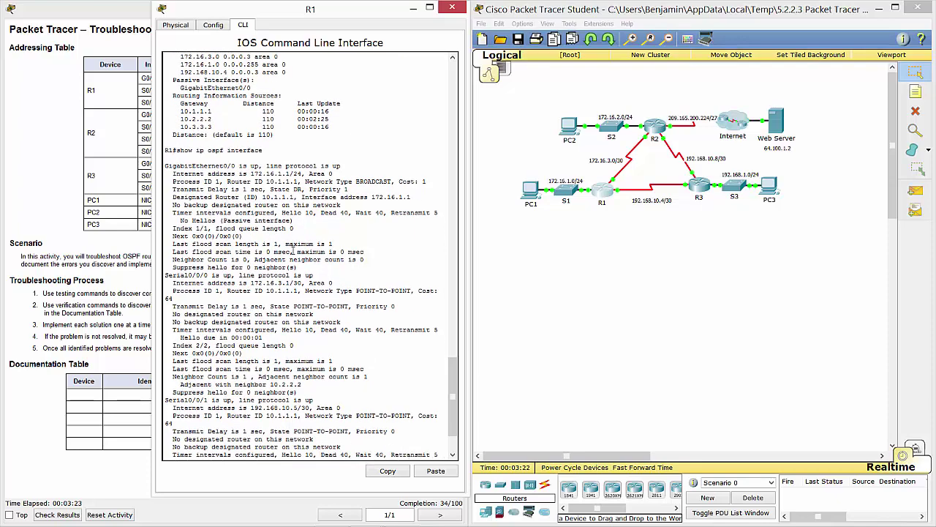
scroll(292, 251, down, 1)
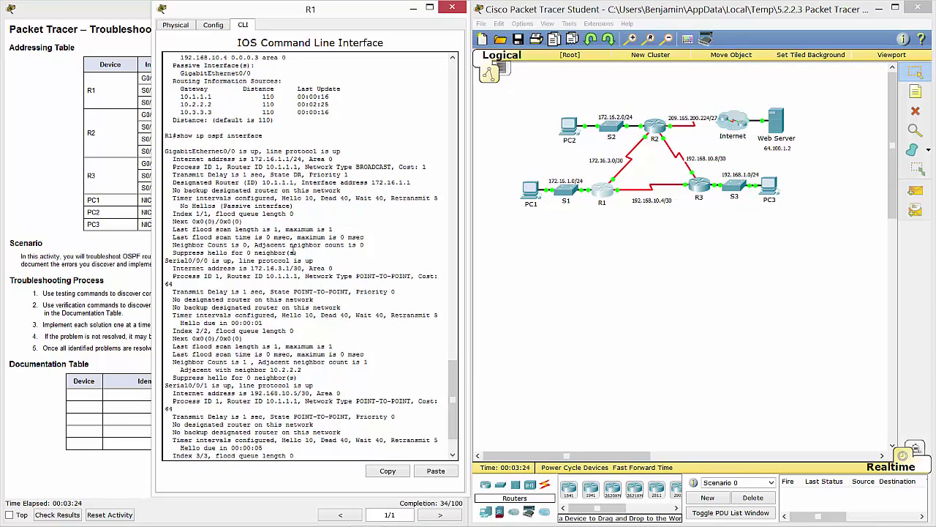
scroll(292, 251, down, 2)
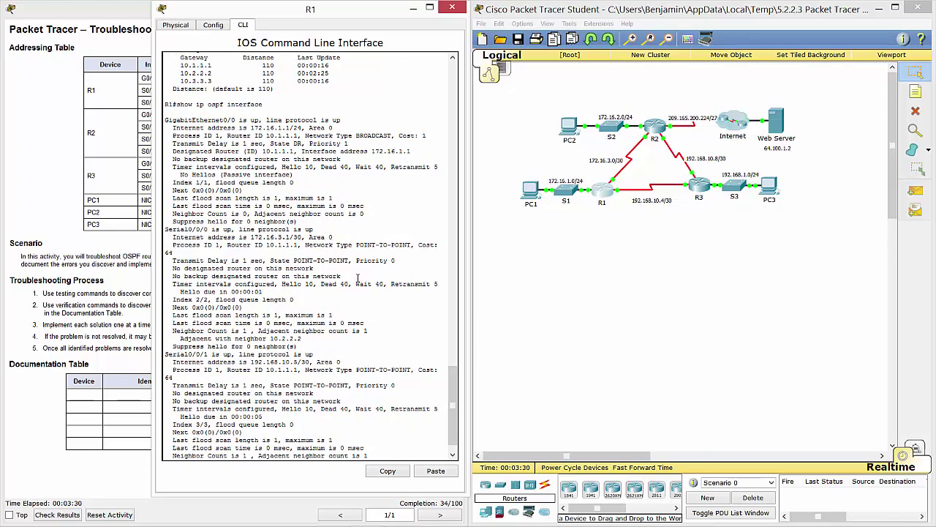
scroll(358, 276, down, 1)
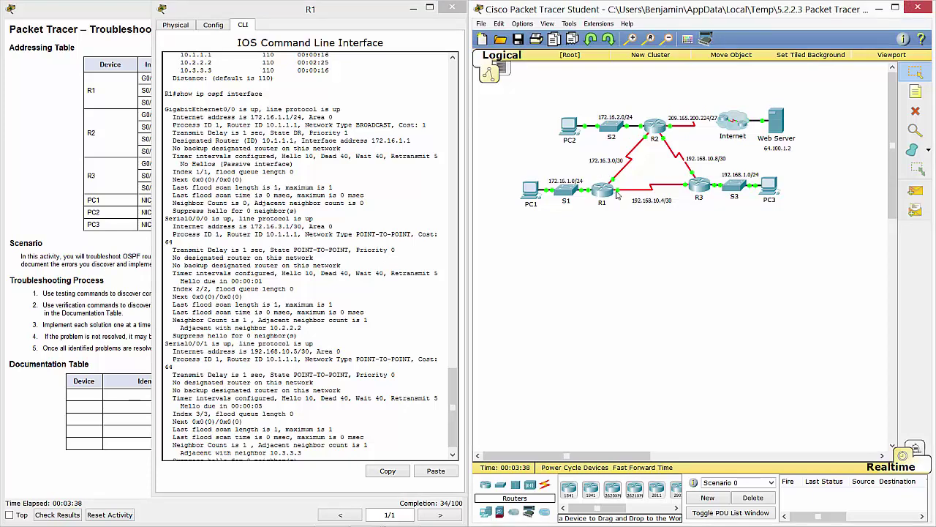
click(401, 333)
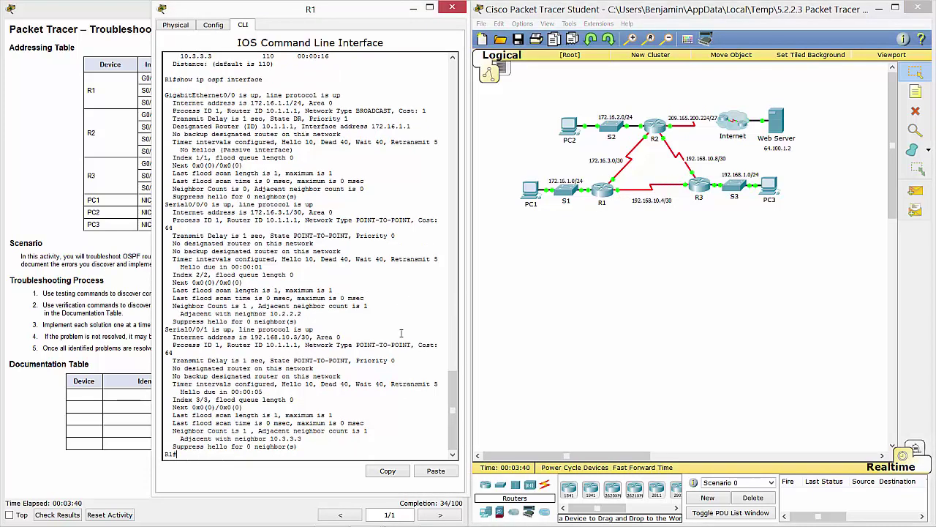
double_click(192, 336)
drag(192, 330, 195, 329)
click(361, 319)
Open router R2's command line and position and enlarge its window over R1's.
click(654, 132)
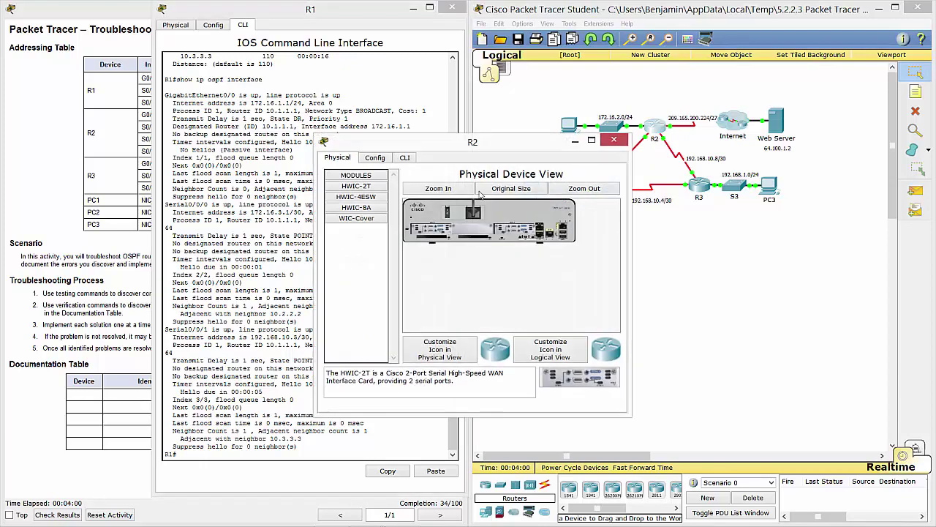
drag(488, 149, 338, 14)
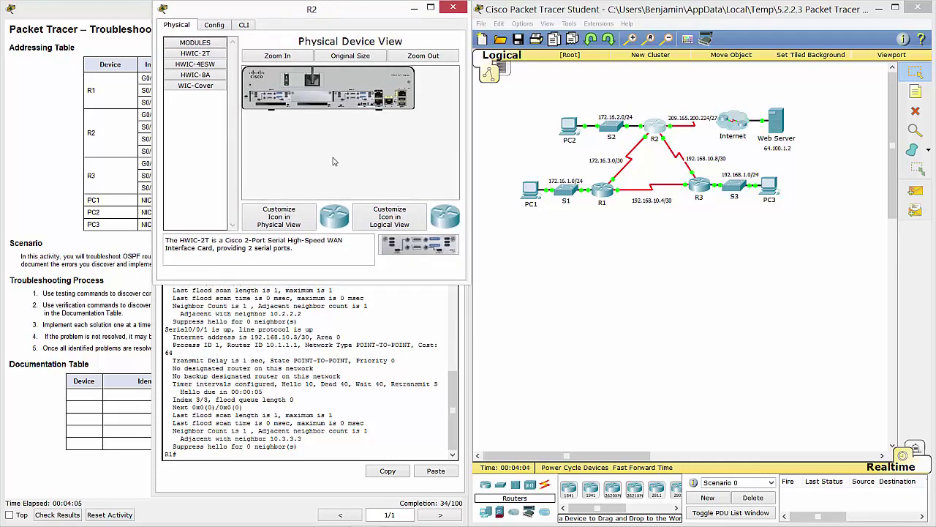
drag(324, 283, 306, 492)
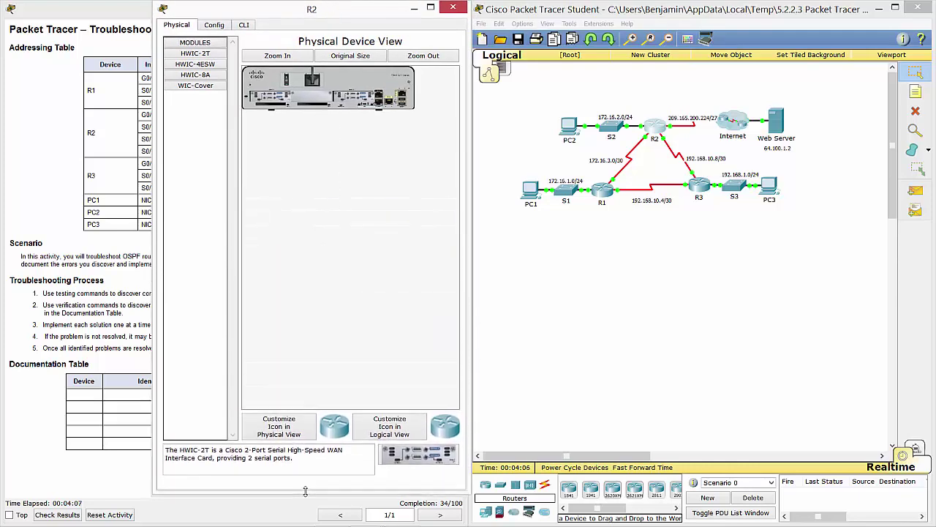
click(245, 24)
Enter privileged EXEC mode on R2 and display the full running configuration to examine its OSPF networks and default route.
key(Return)
text(en)
key(Return)
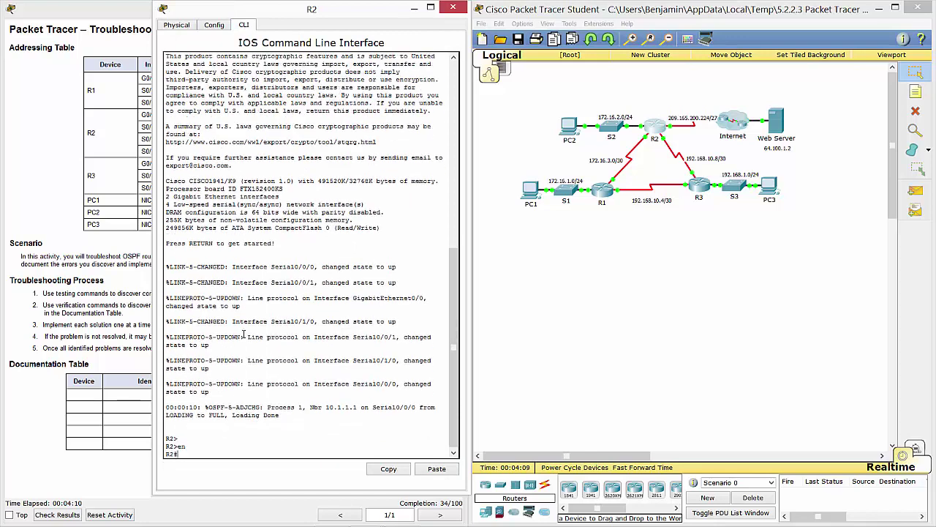
text(show run)
key(Return)
key(space)
key(space)
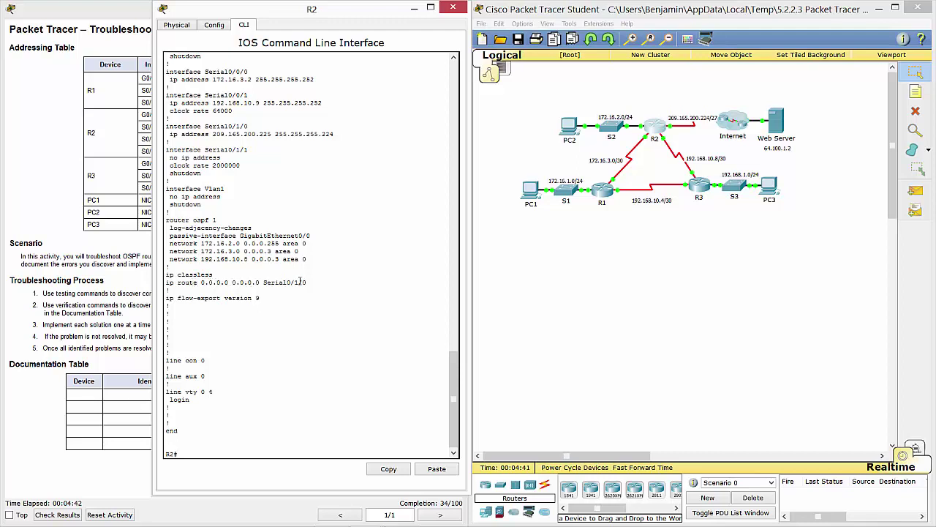
click(659, 112)
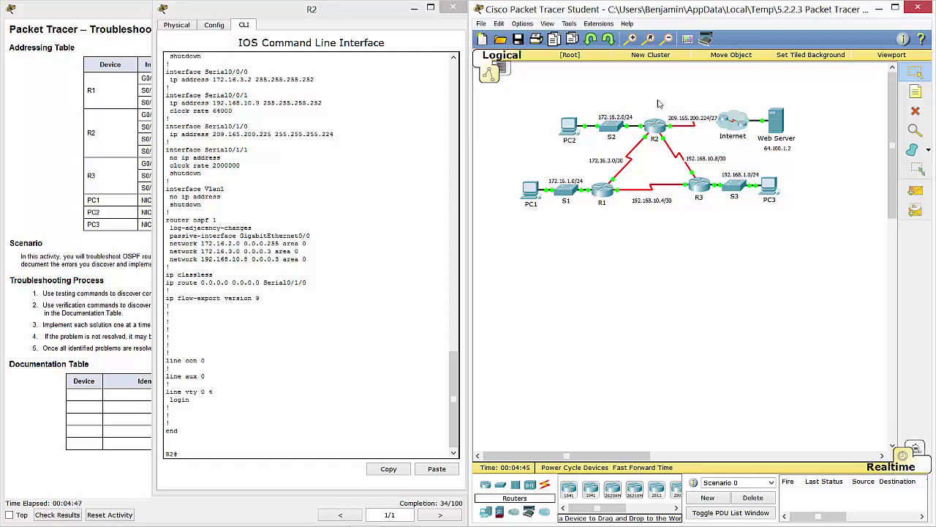
click(356, 229)
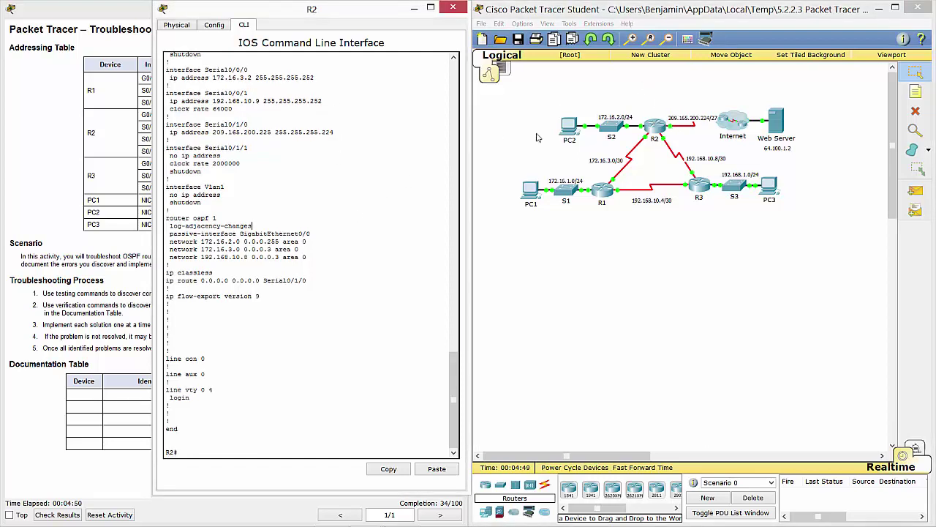
Return to R1's command line and re-examine the OSPF network statements in its running configuration.
click(603, 191)
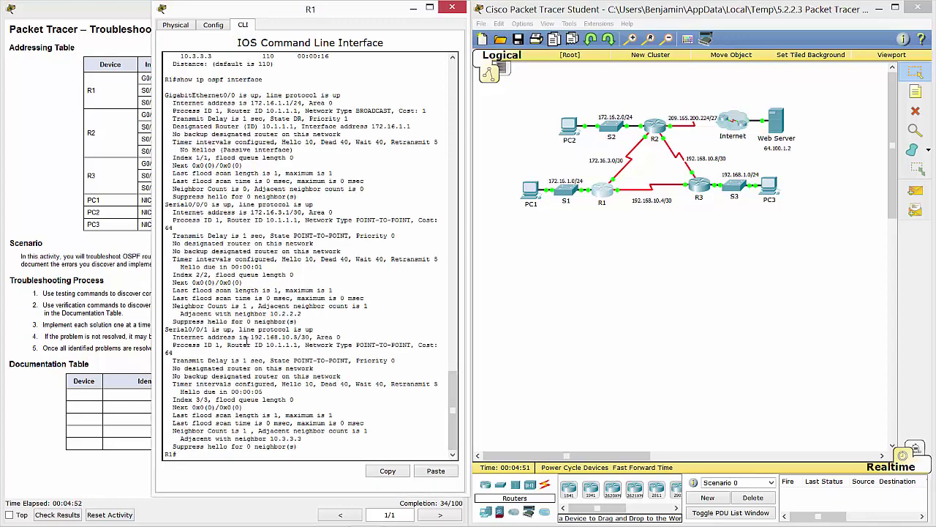
scroll(247, 341, up, 5)
scroll(246, 340, up, 10)
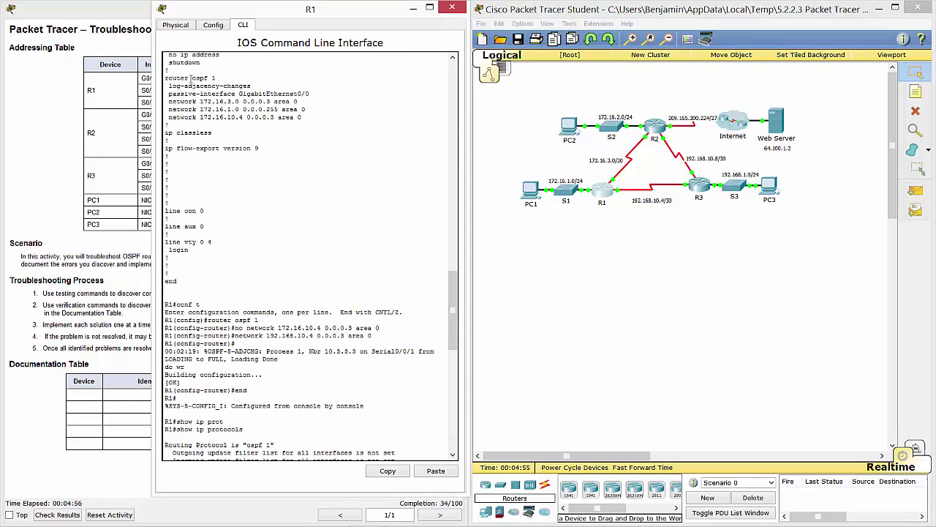
scroll(283, 181, down, 15)
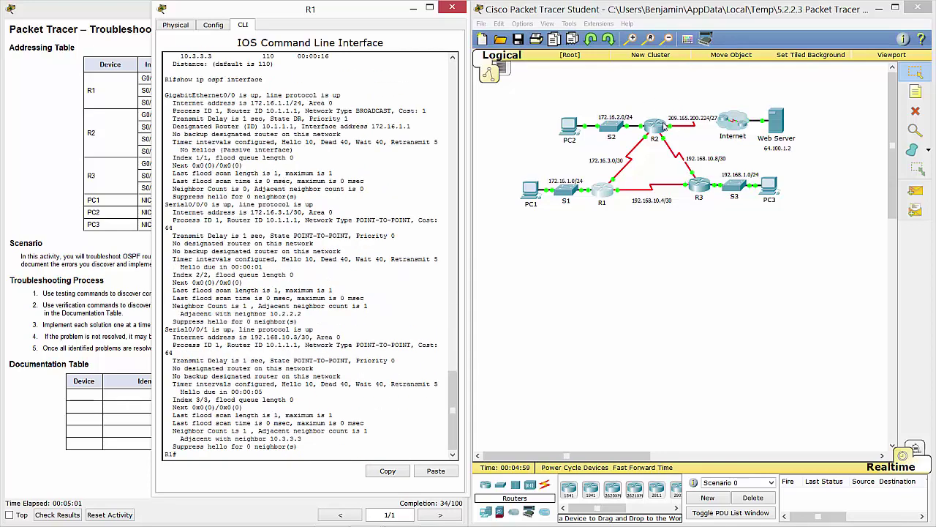
Switch to R2's command line and run show ip protocols to examine its OSPF routing settings.
click(656, 126)
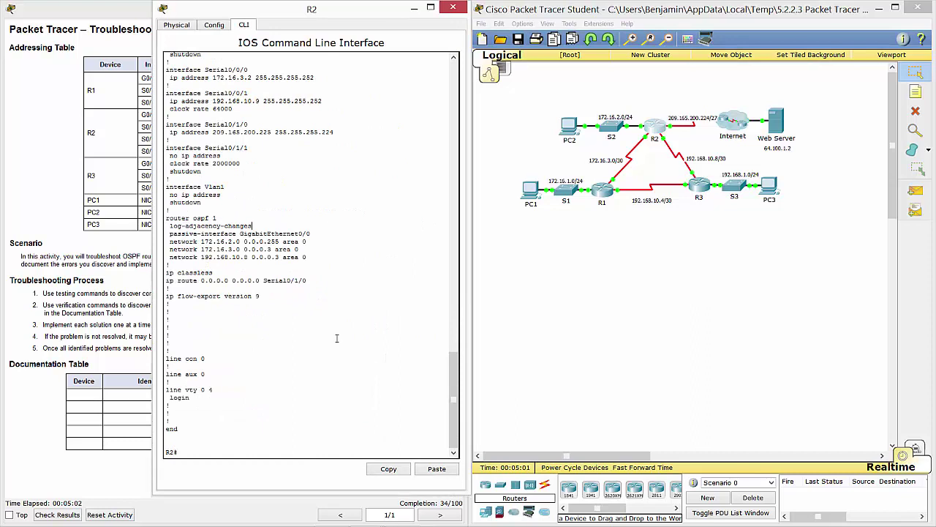
key(BackSpace)
text(show pp pro)
key(Tab)
key(Return)
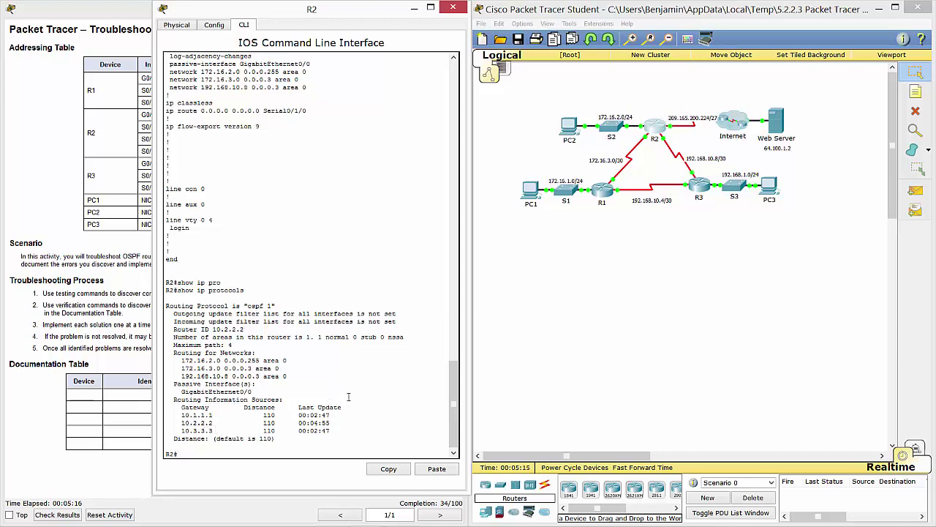
Run show ip protocols on R1 to compare its OSPF settings with those of R2.
click(607, 194)
text(show)
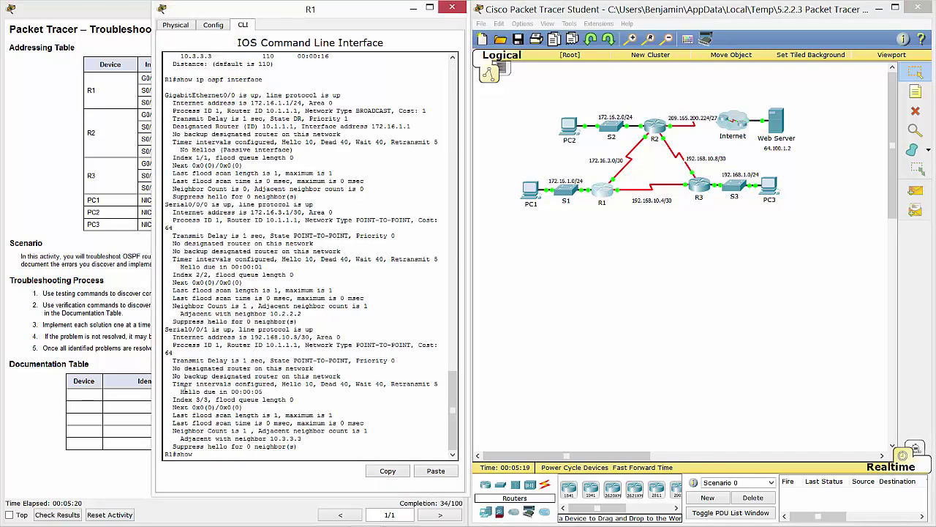
text( ip rpo)
key(BackSpace)
key(BackSpace)
key(BackSpace)
text(prot)
key(Tab)
key(Return)
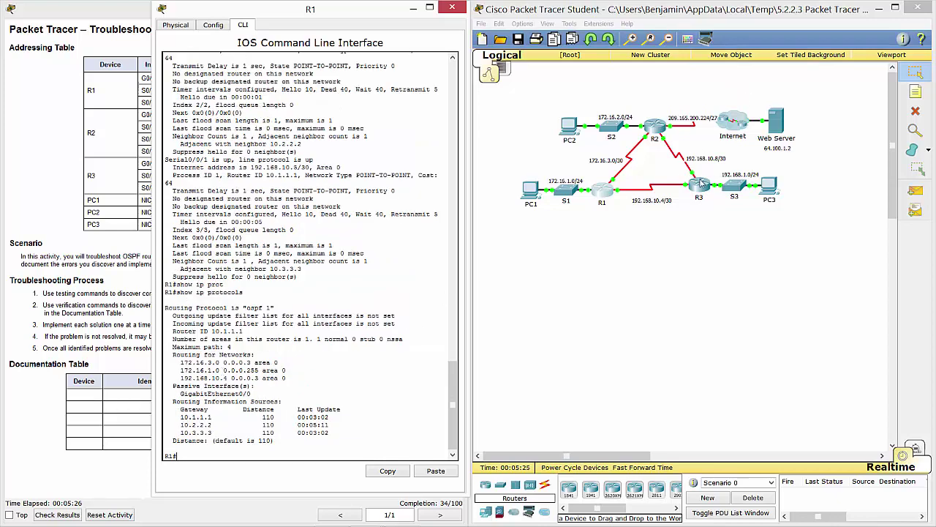
Open router R3's command line and position and enlarge its window over R1's.
click(700, 183)
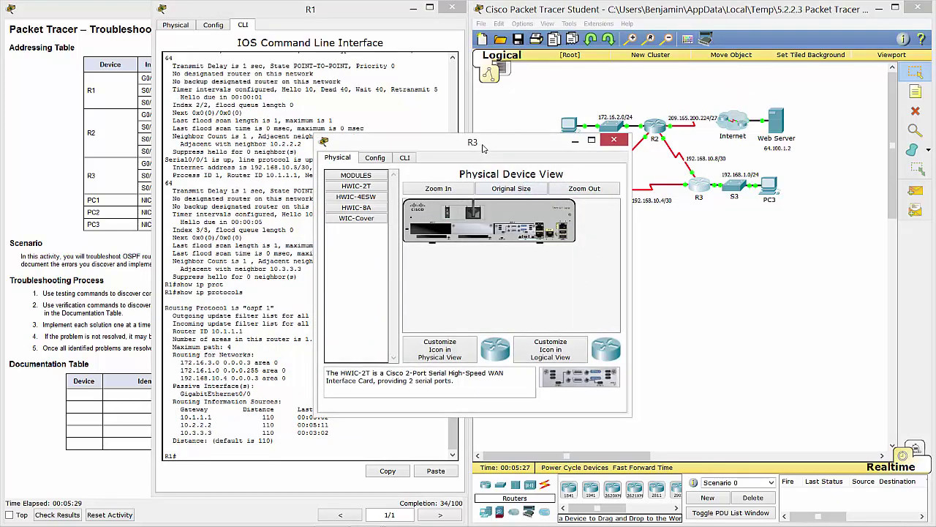
drag(483, 147, 320, 25)
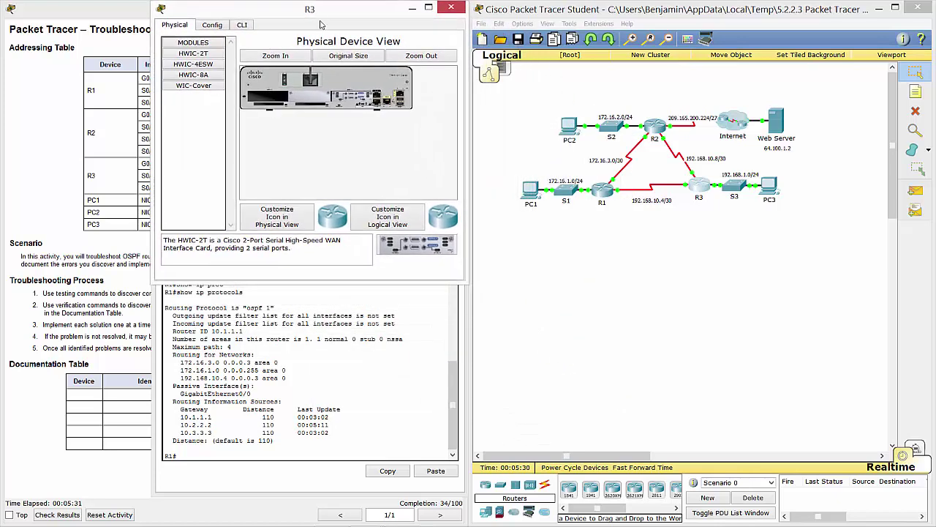
click(243, 26)
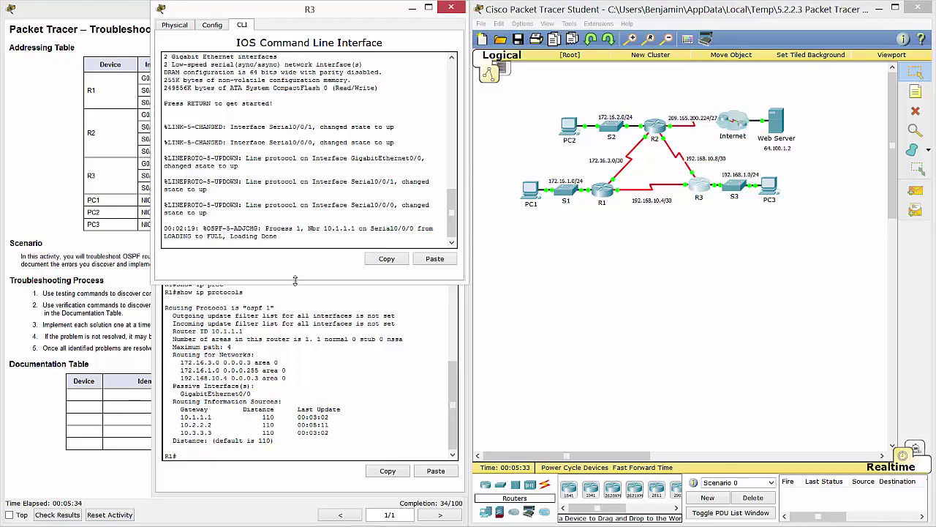
drag(293, 282, 281, 493)
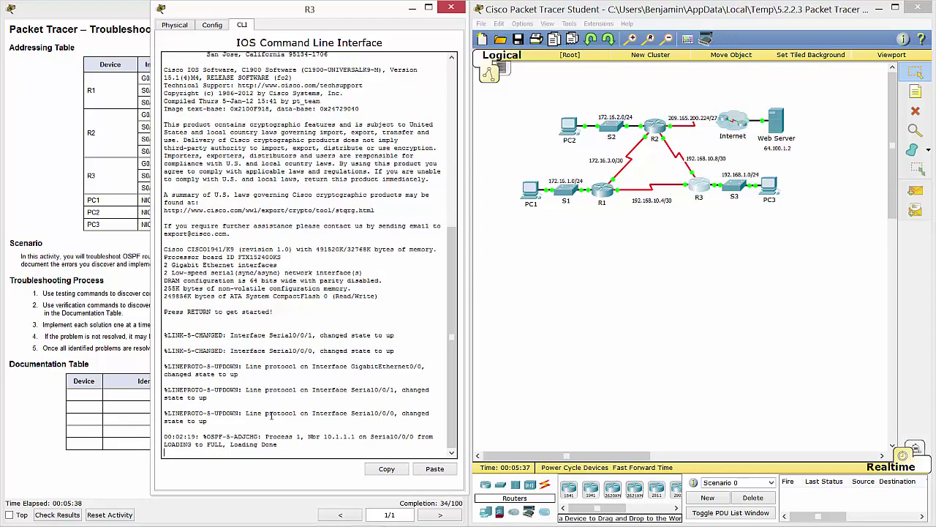
Enter privileged EXEC mode on R3 and display the full running configuration to examine its interfaces and OSPF networks.
key(Return)
text(en)
key(Return)
text(show run)
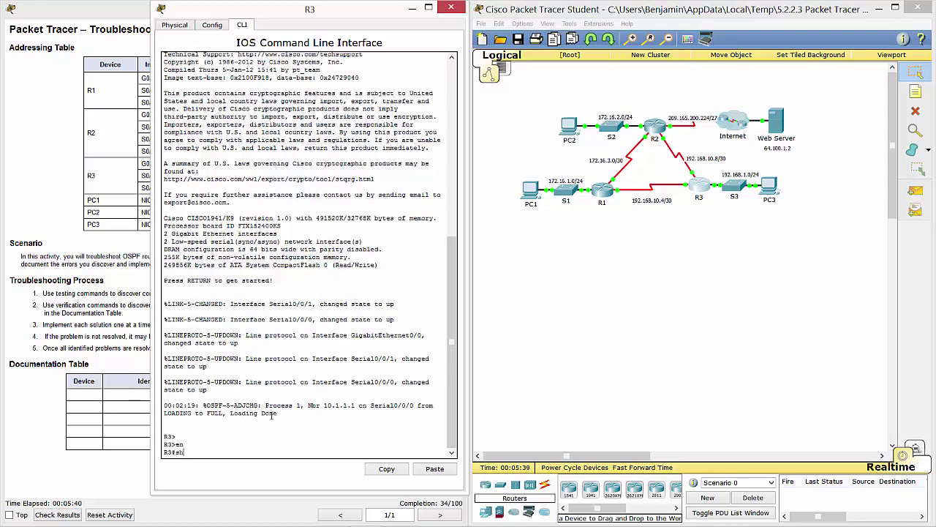
key(Return)
key(space)
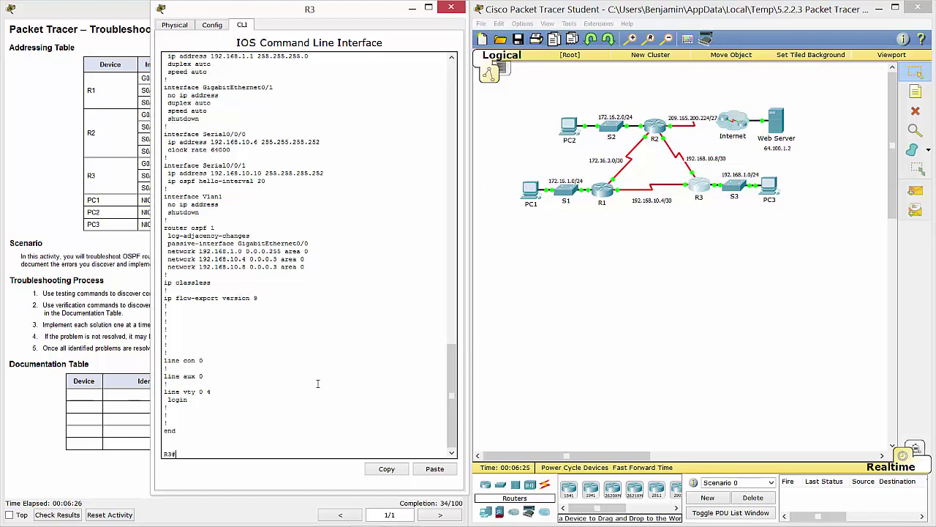
Run show ip ospf interface on R3 and compare each interface's timers with the running configuration.
text(show ip ospf inter)
key(Tab)
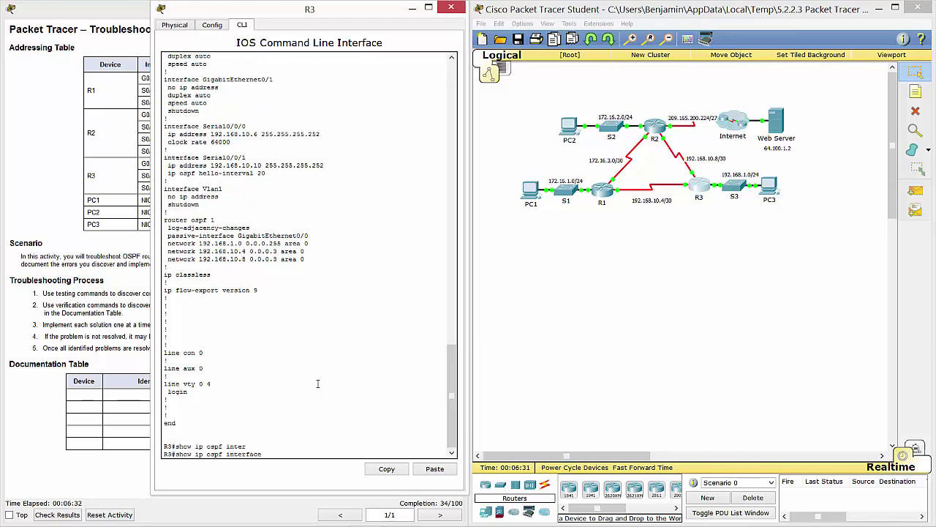
key(Return)
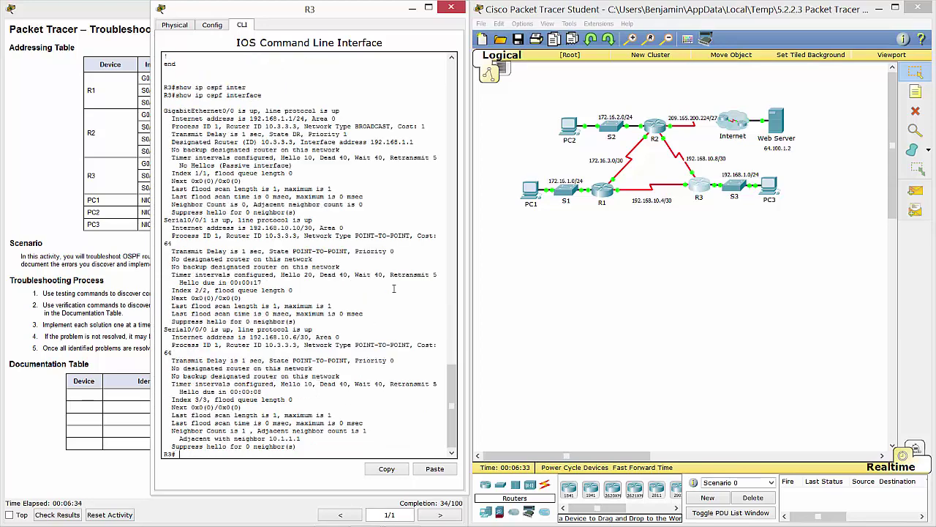
scroll(393, 289, up, 15)
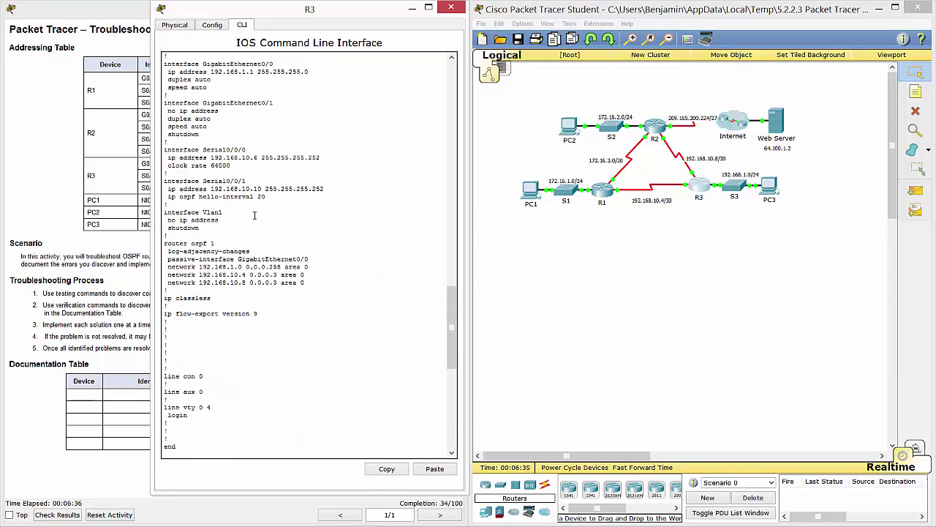
scroll(252, 205, down, 7)
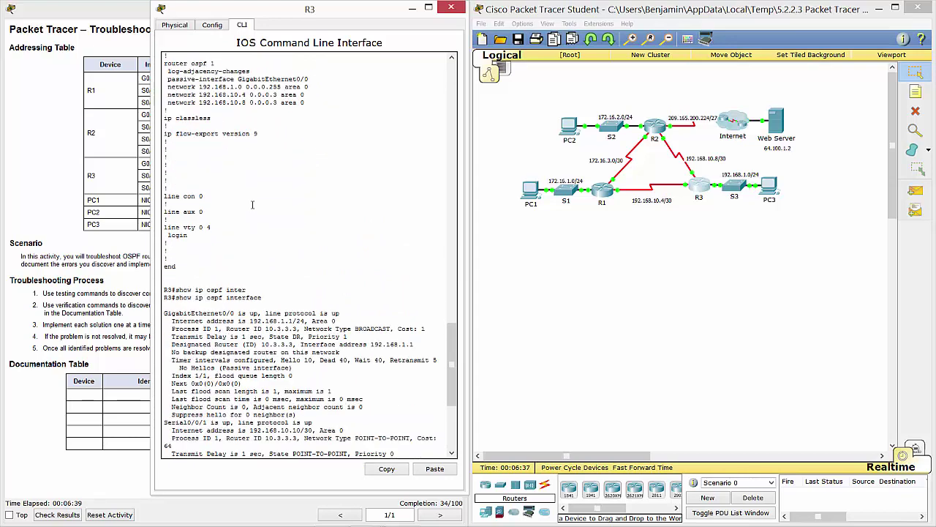
scroll(252, 205, down, 8)
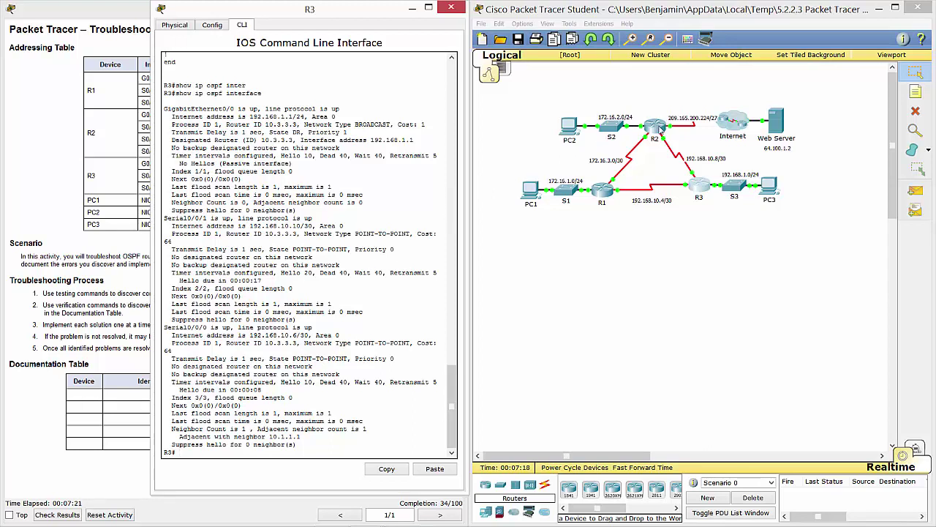
Run the OSPF interface report on R2 to compare its hello and dead timers with R3's.
click(656, 129)
key(Return)
key(Return)
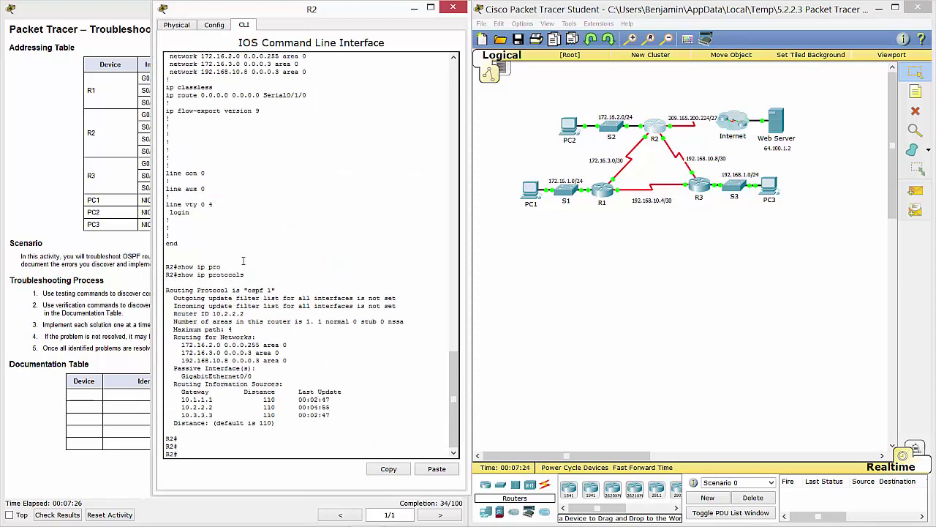
text(show ip o)
text( ospf in)
key(Return)
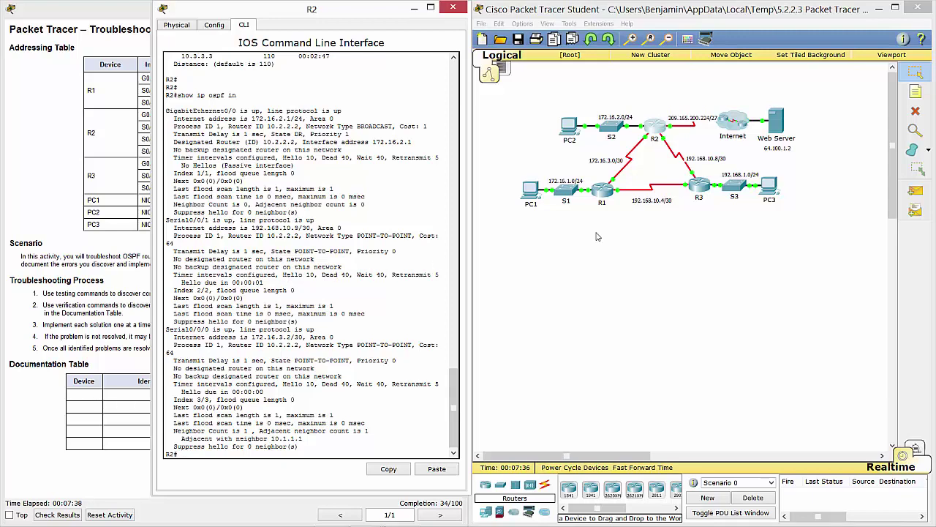
Return to R3 and enter interface configuration mode for serial 0/0/1.
click(701, 187)
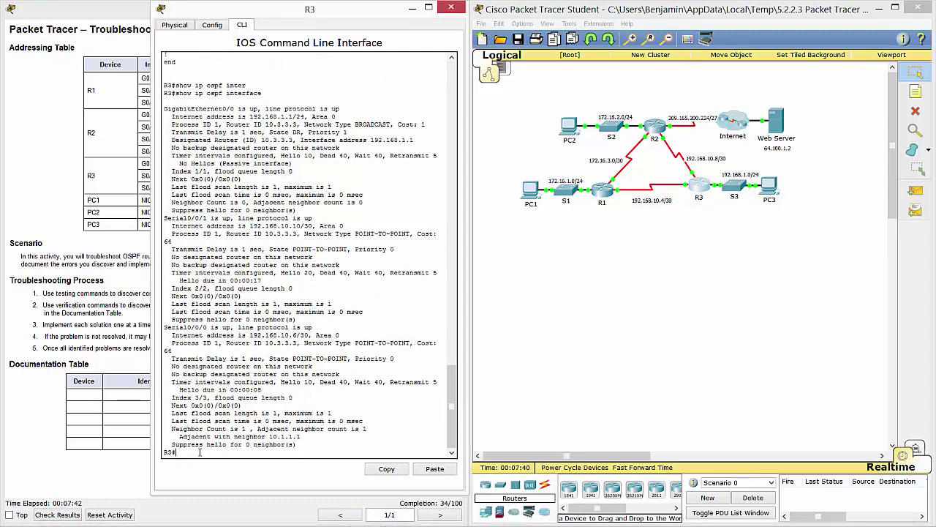
text(conf t)
key(Return)
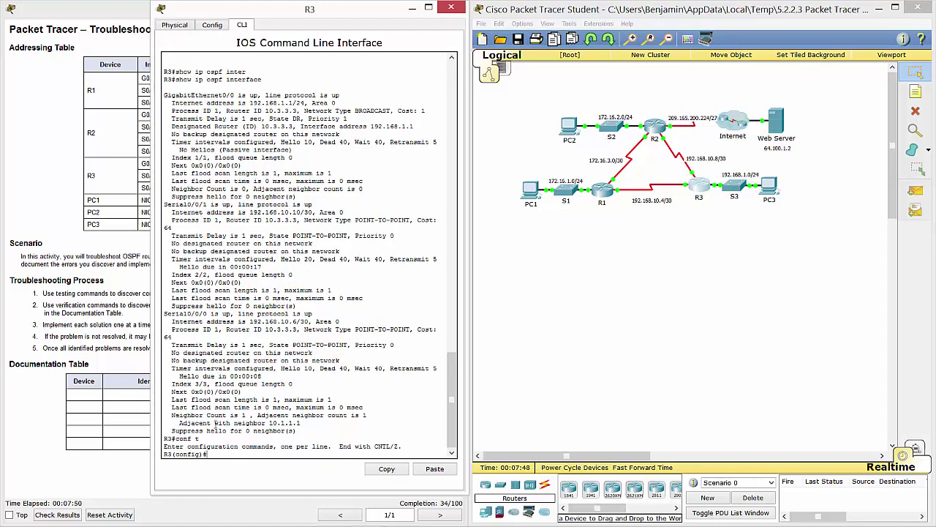
text(interface serial 0/0/1)
key(Return)
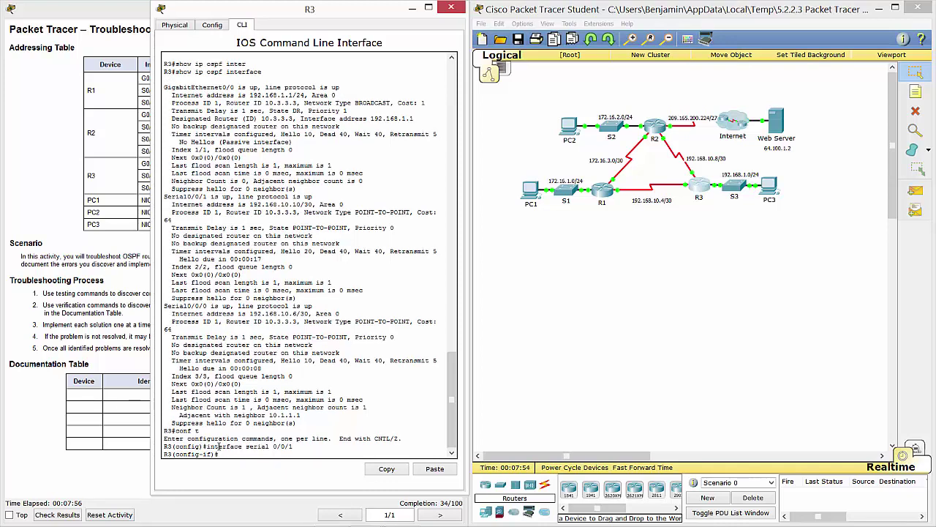
Look up the options of the no command and run no ip ospf dead-interval 20 on R3's serial 0/0/1 interface.
text(no dead)
key(Tab)
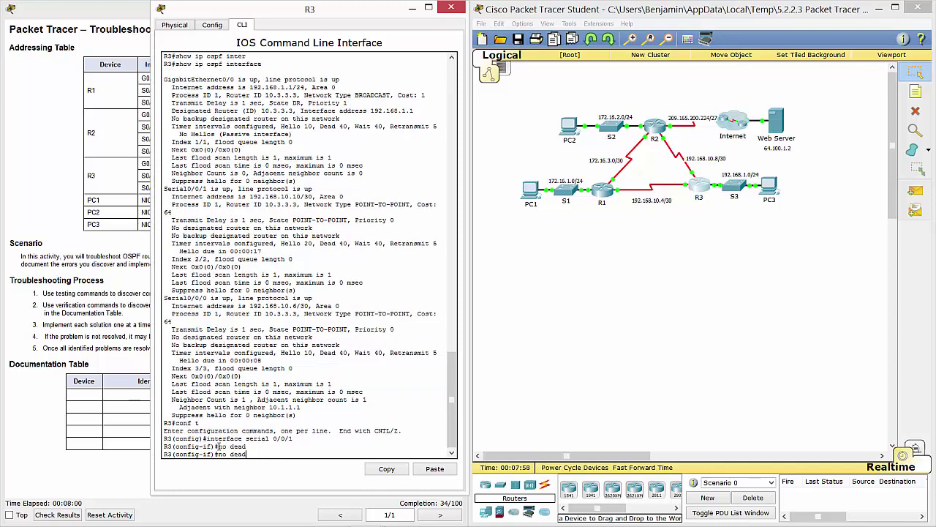
text(?)
key(BackSpace)
key(BackSpace)
key(BackSpace)
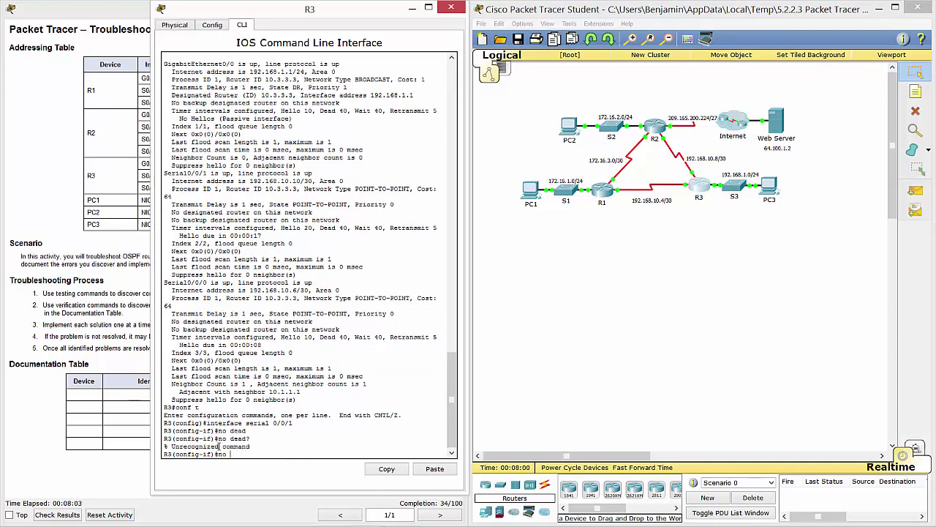
text(?)
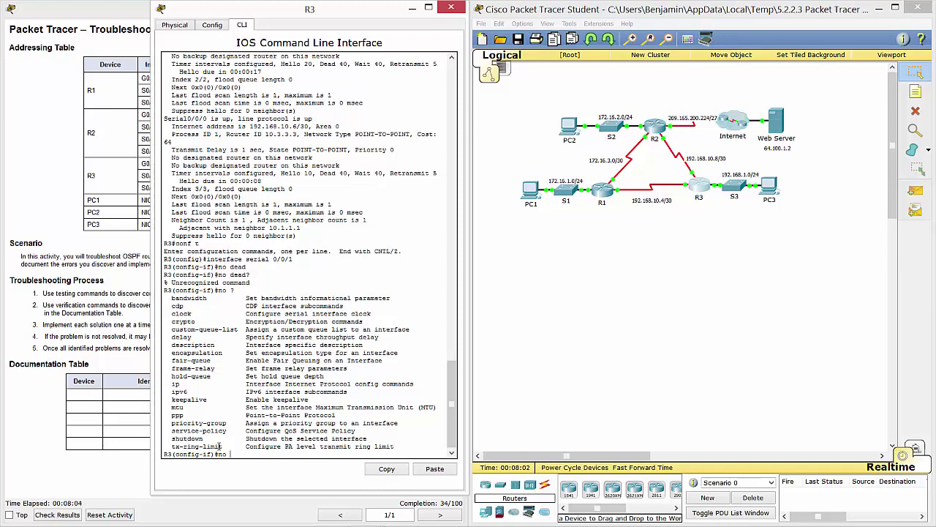
text(ip ospf )
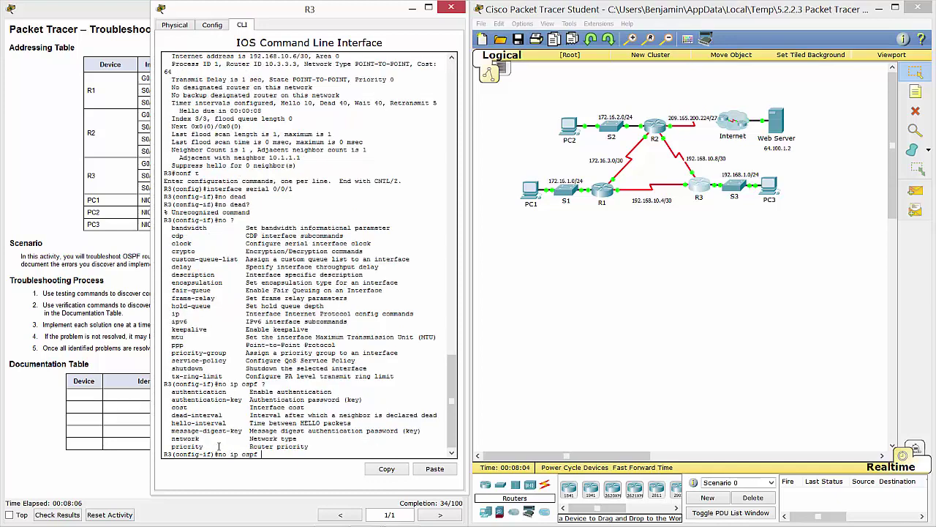
text(?dea)
key(Tab)
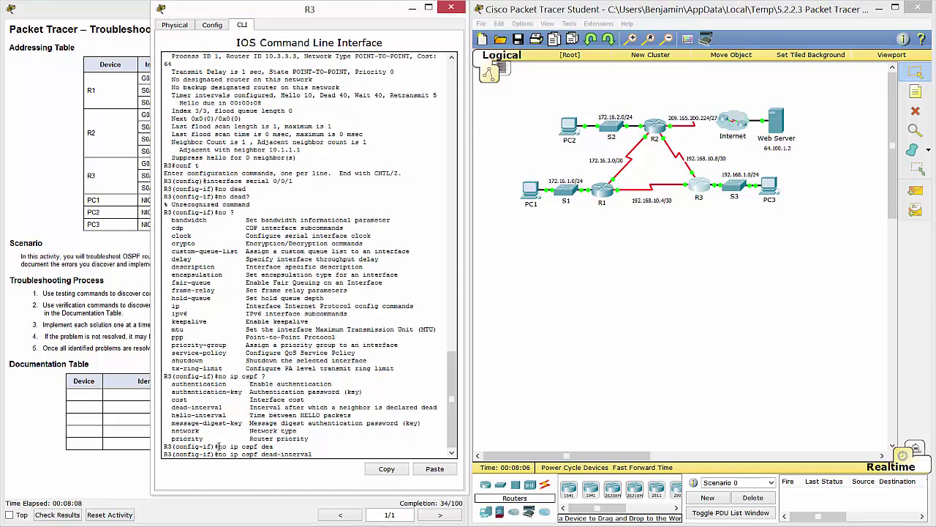
text(20)
key(Return)
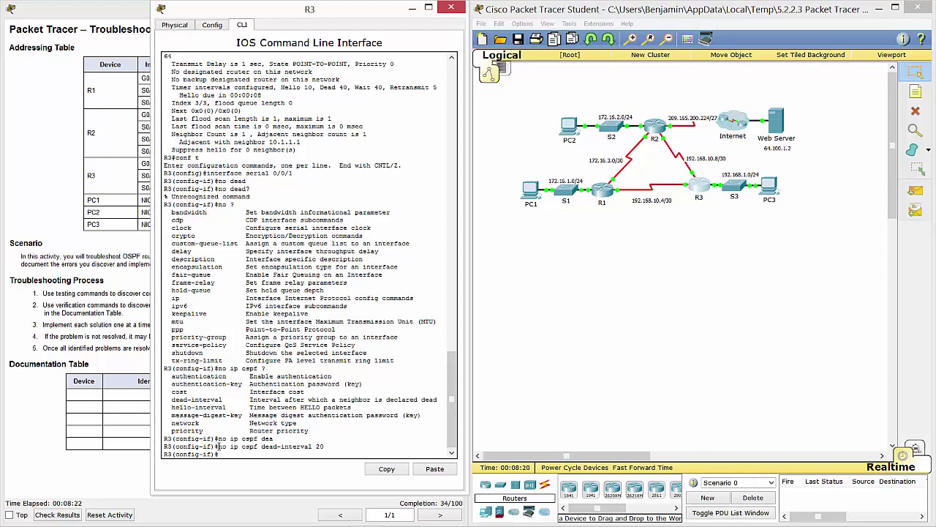
Save R3's configuration and reset all its OSPF processes with do clear ip ospf process, reviewing the console output.
text(do wr)
key(Return)
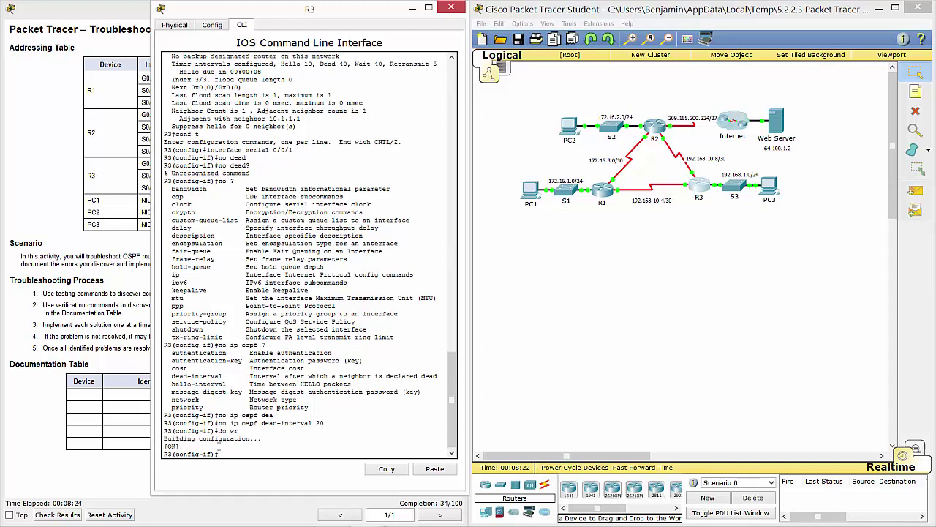
text(do clear ip ospf process)
key(Return)
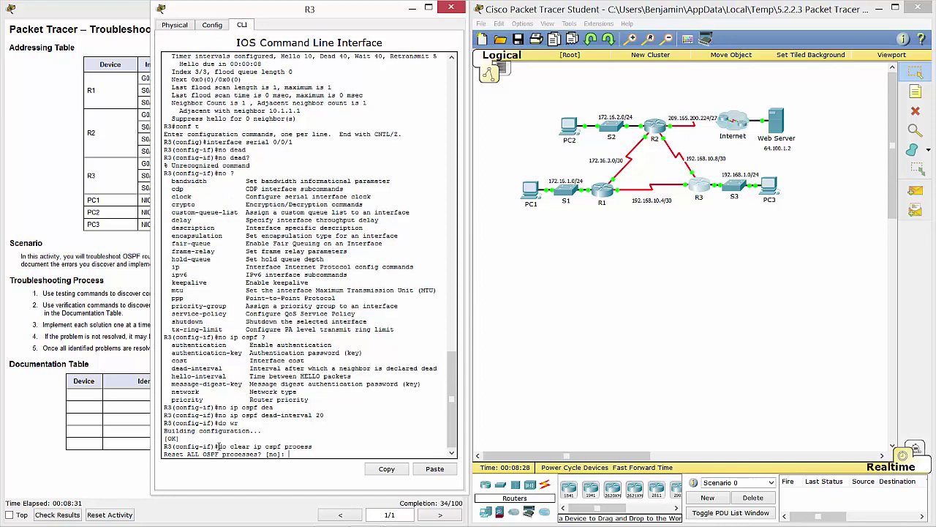
text(yes)
key(Return)
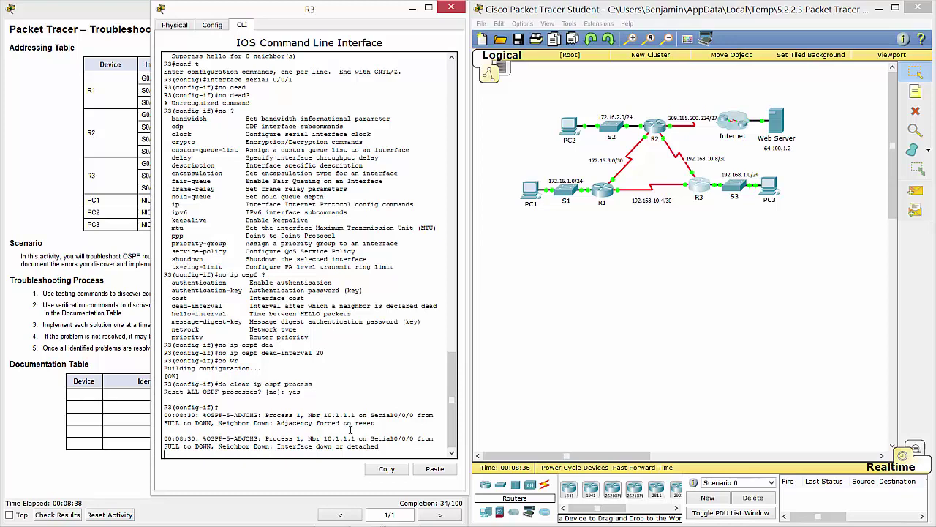
scroll(393, 396, down, 1)
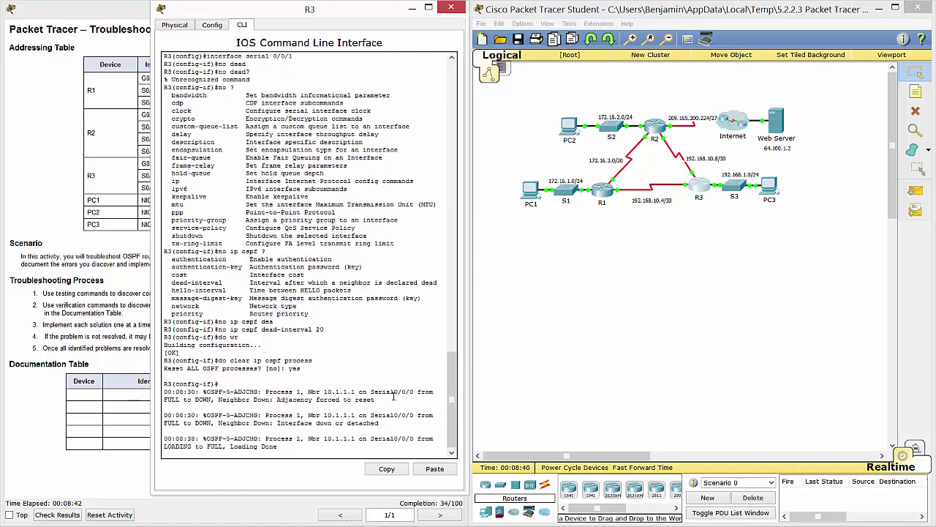
scroll(393, 396, down, 1)
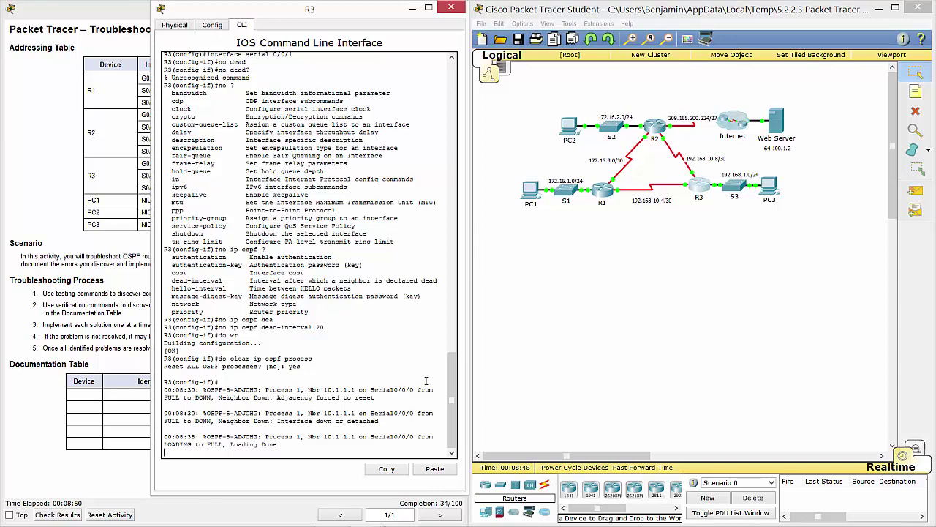
scroll(426, 380, up, 8)
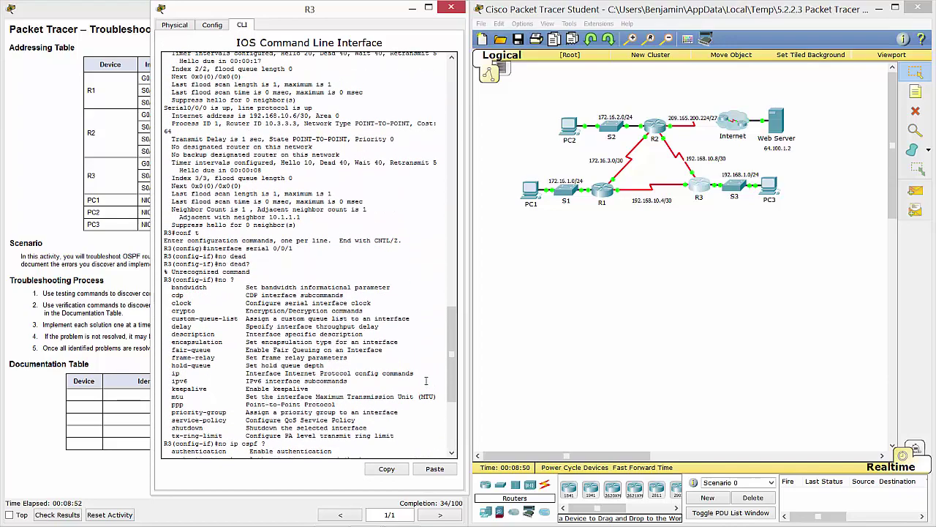
Review the earlier running configuration and OSPF interface output on R3 for the timers configured on serial 0/0/1.
scroll(426, 380, up, 1)
scroll(426, 380, up, 1)
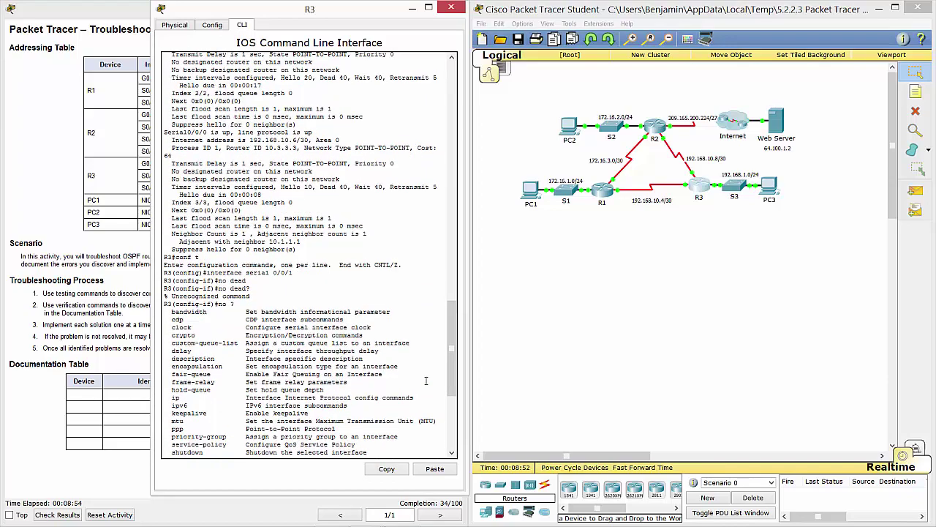
scroll(426, 381, up, 15)
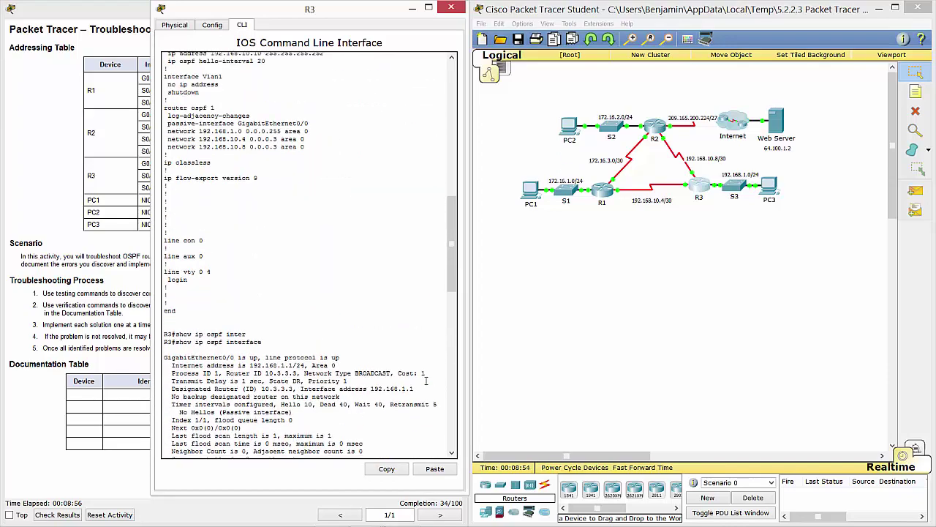
scroll(426, 380, up, 2)
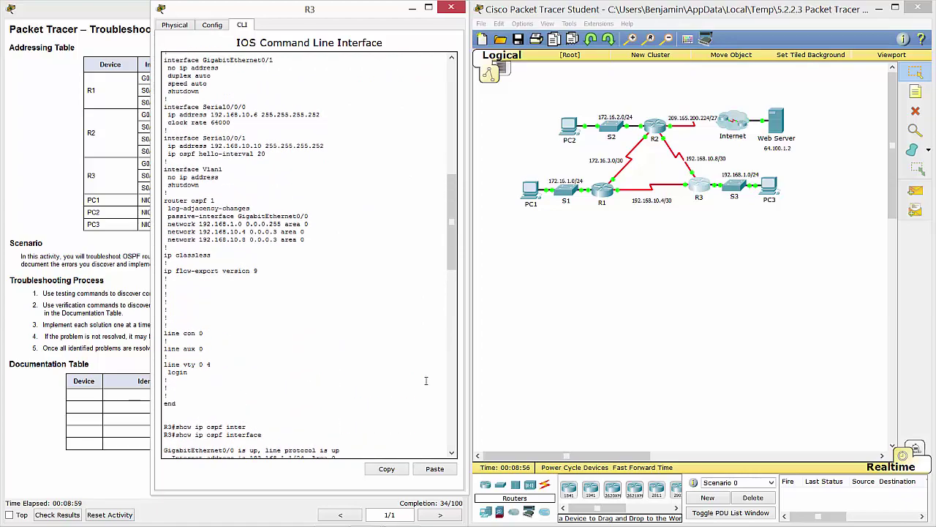
scroll(426, 381, down, 18)
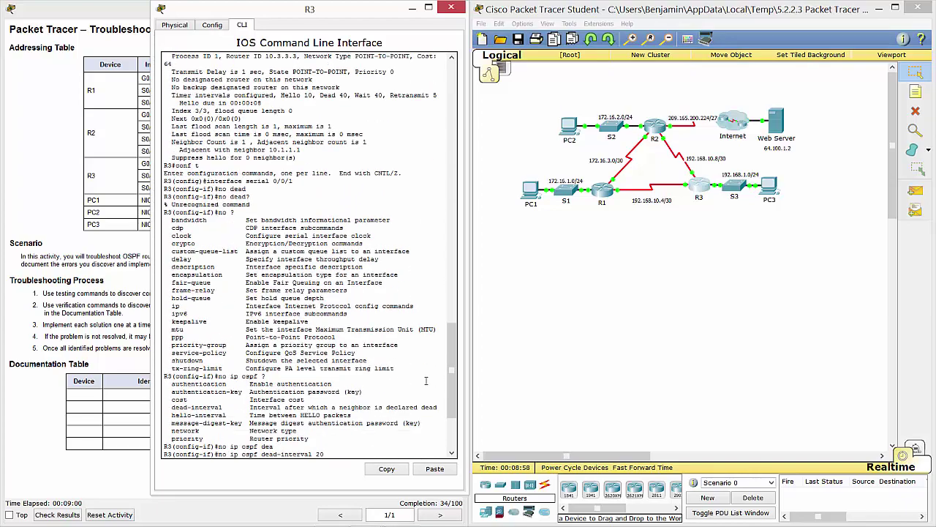
key(Return)
key(Return)
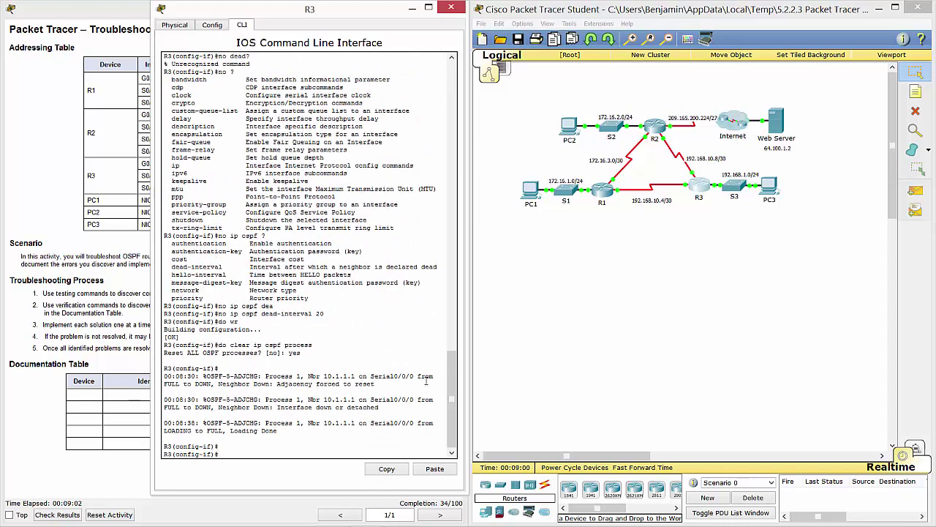
Try an OSPF dead interval of 10 on R3's serial 0/0/1 interface and remove that setting again.
text(ip ospf dead)
key(Tab)
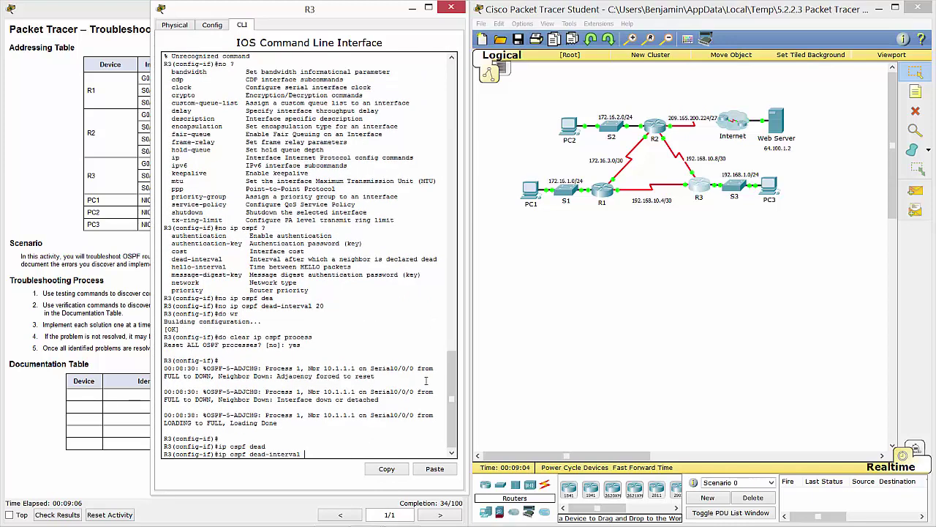
text(10)
key(Return)
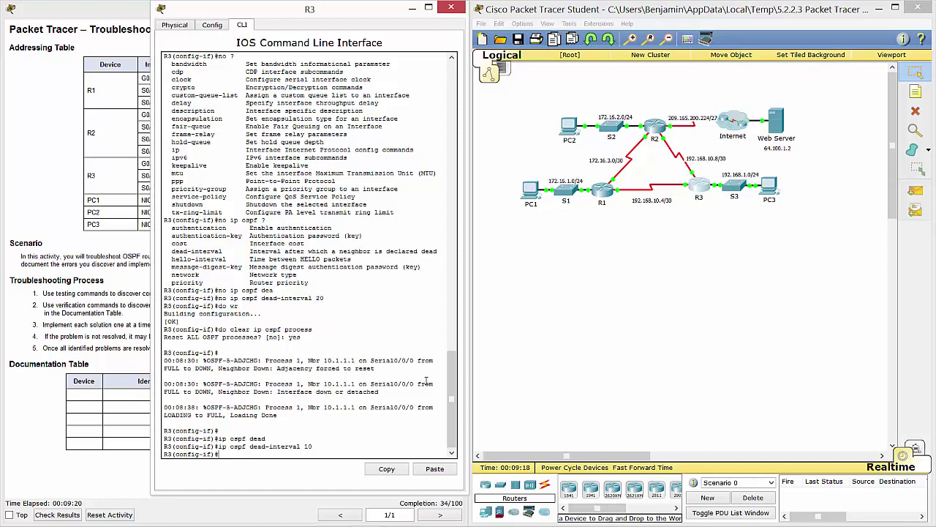
text(no ip ospf dead)
key(Tab)
text(10)
key(Return)
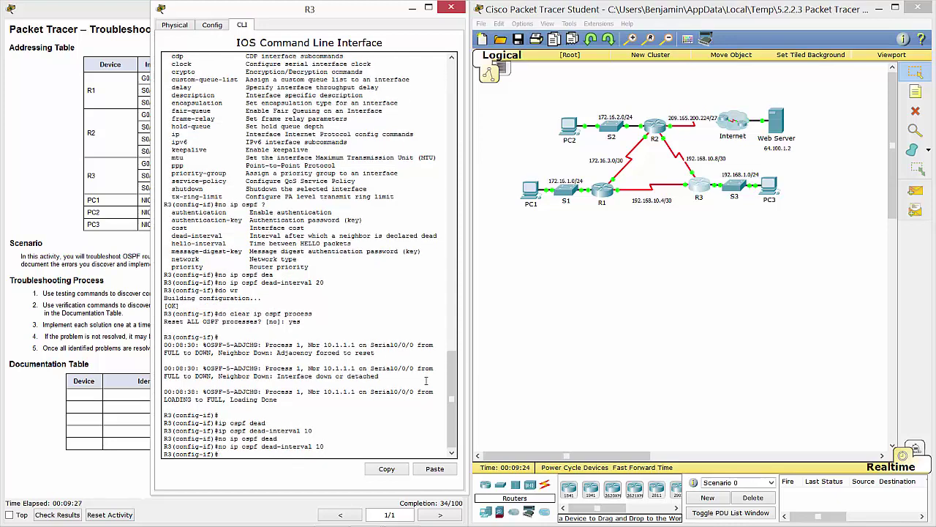
Remove the ip ospf hello-interval 20 setting from R3's serial 0/0/1 interface and save the configuration.
text(no ip ospf dead)
key(Tab)
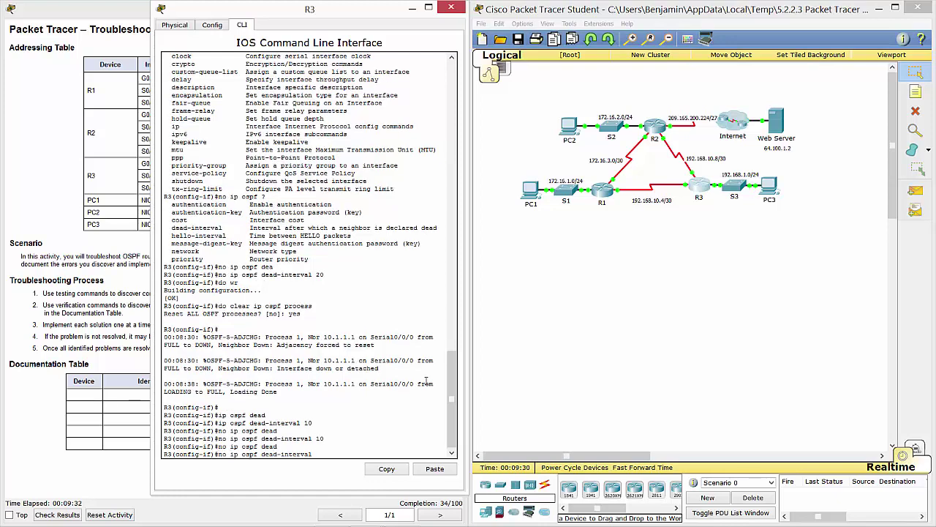
key(BackSpace)
key(BackSpace)
key(BackSpace)
key(BackSpace)
key(BackSpace)
key(BackSpace)
key(BackSpace)
key(BackSpace)
key(BackSpace)
key(BackSpace)
key(BackSpace)
key(BackSpace)
key(BackSpace)
key(BackSpace)
text(hell)
key(Tab)
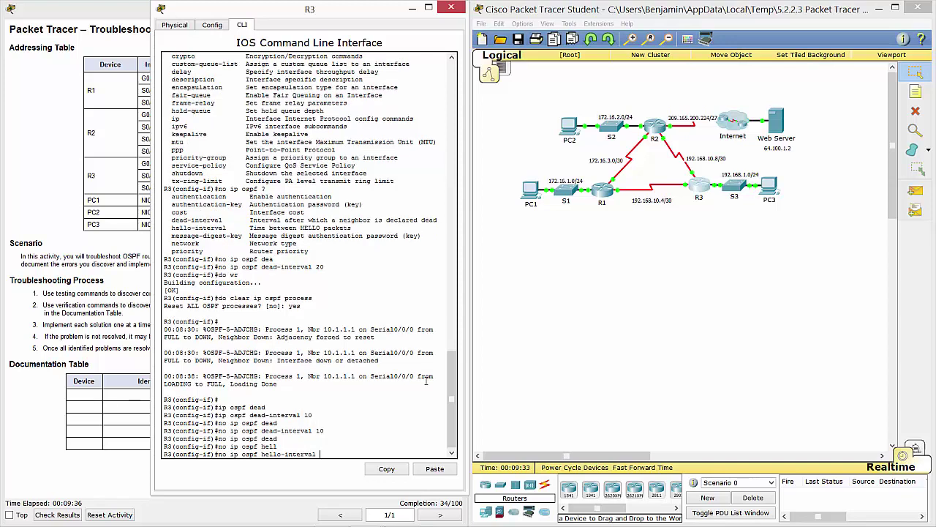
text(20)
key(Return)
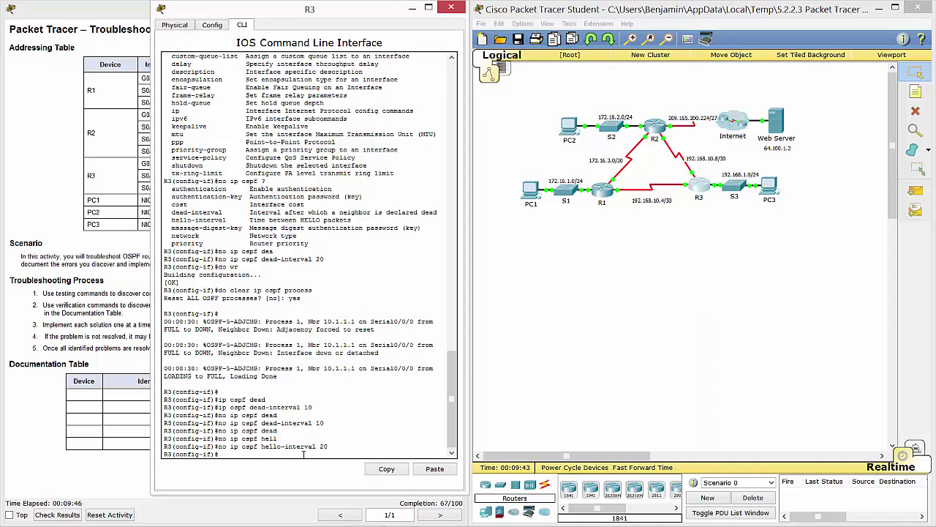
text(do wr)
key(Return)
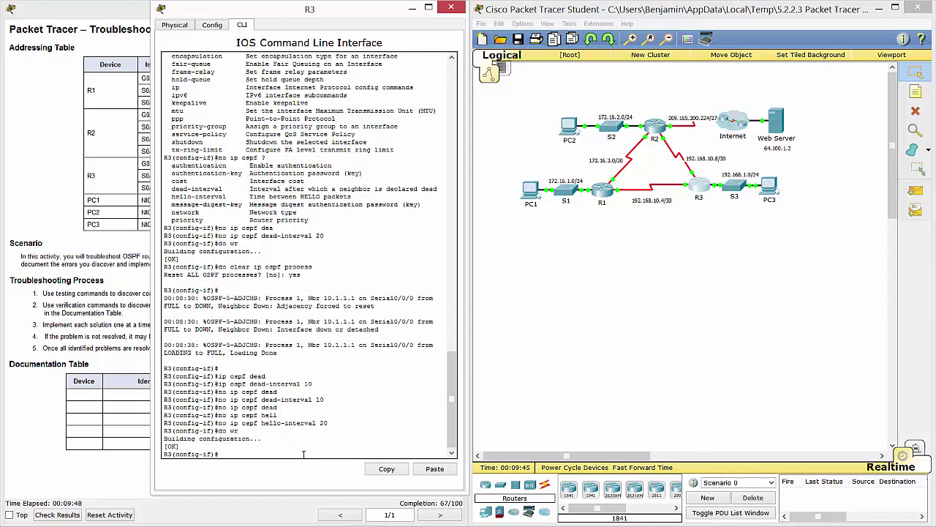
Display R3's full running configuration and examine its serial interface and OSPF sections.
text(do show run)
key(Return)
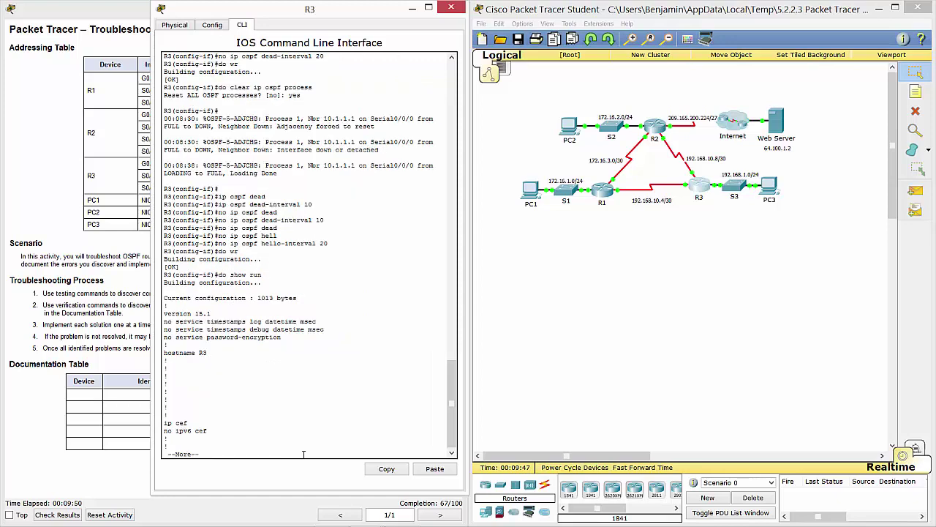
key(space)
key(space)
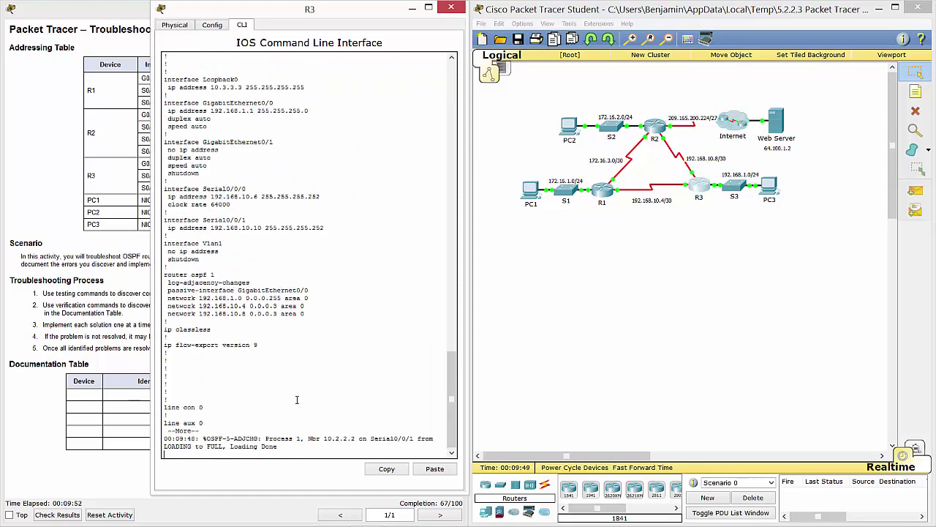
scroll(288, 348, up, 1)
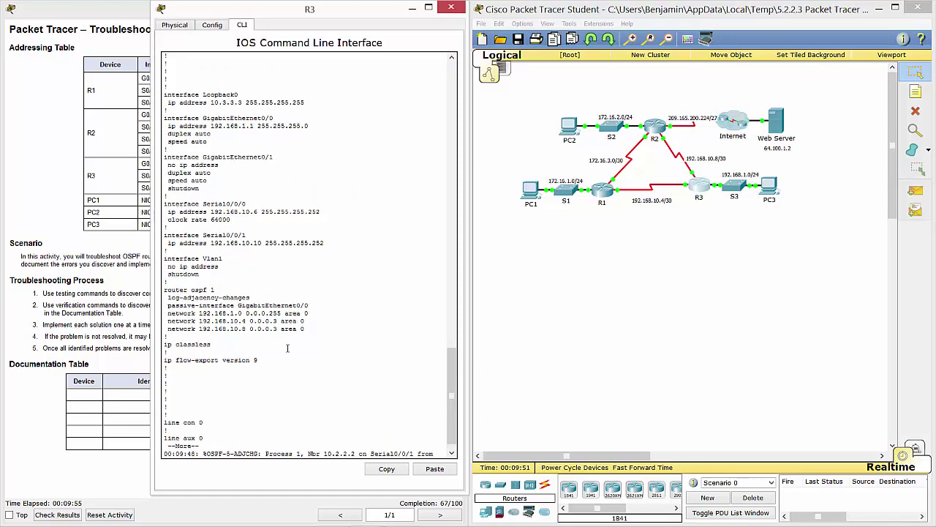
scroll(288, 348, down, 1)
key(space)
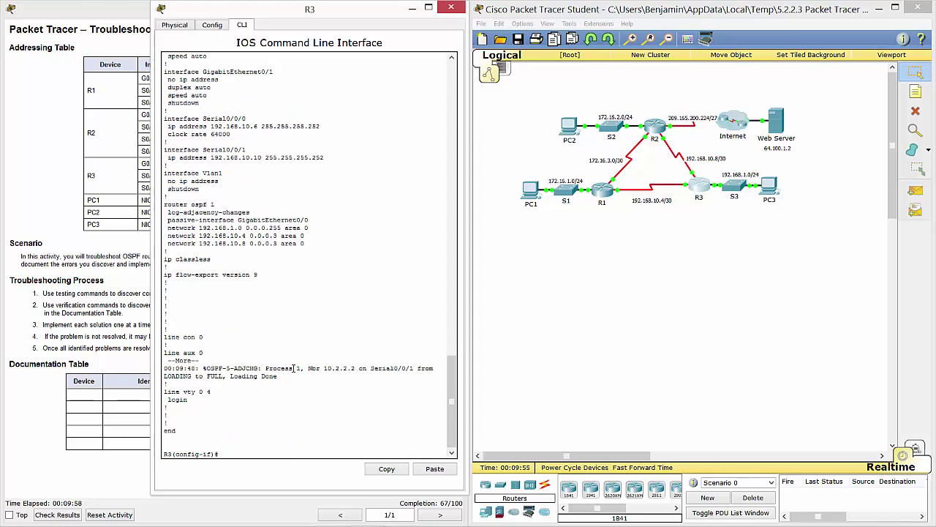
scroll(334, 357, up, 4)
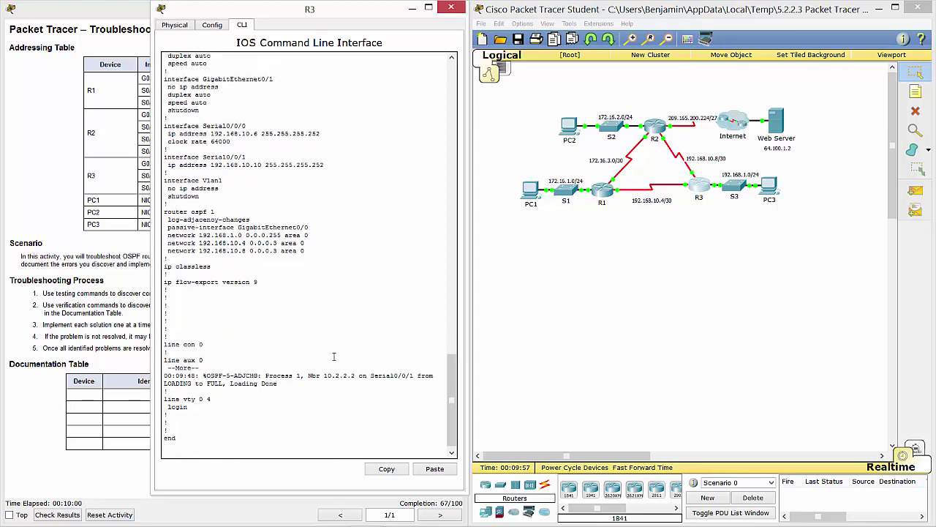
scroll(333, 356, up, 2)
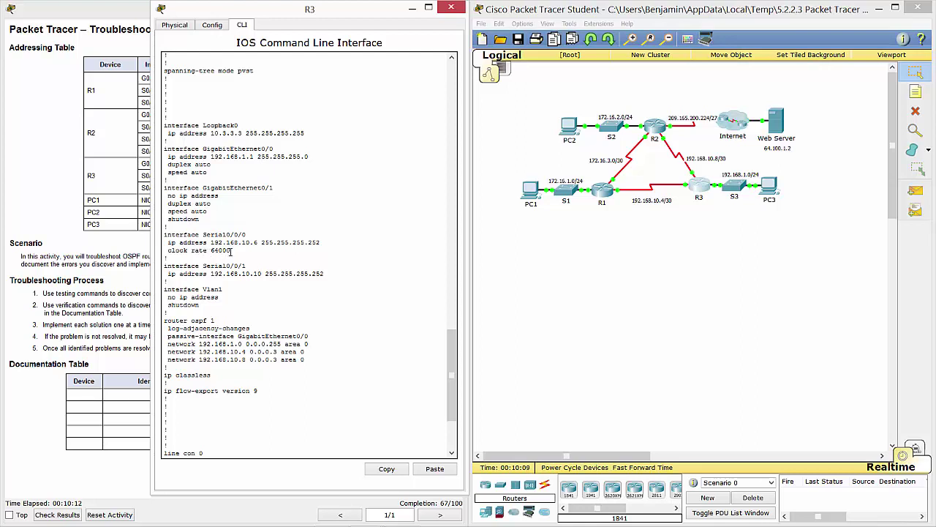
Switch to R1, display its running configuration, and check the interface addresses and OSPF network statements.
click(553, 290)
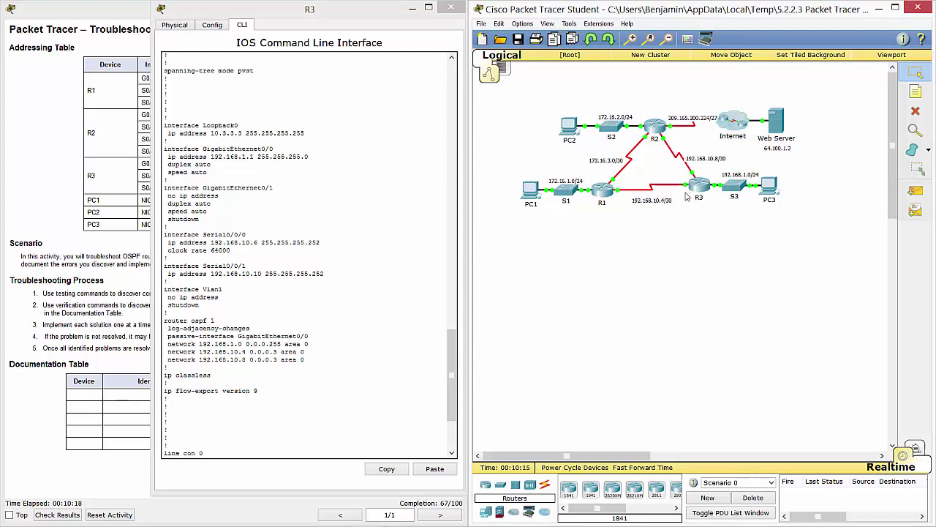
mouse_move(684, 188)
click(604, 190)
key(Return)
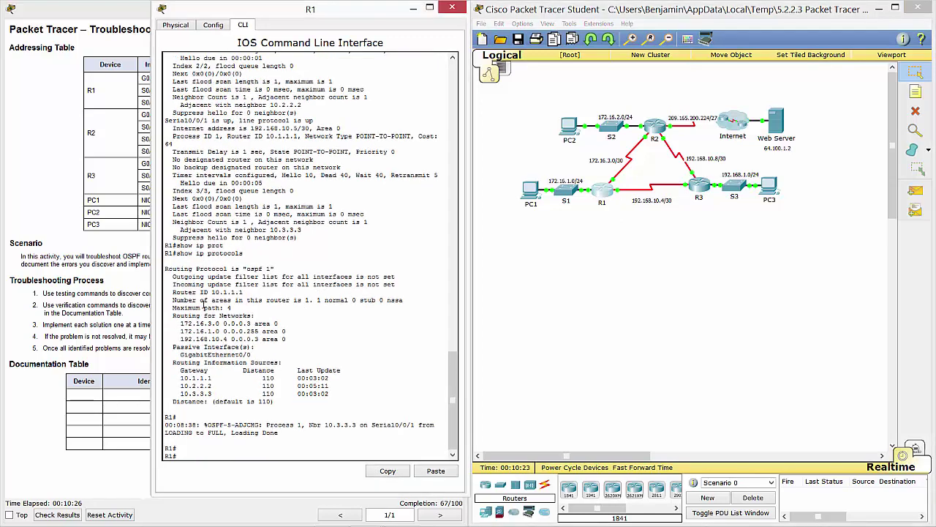
text(show run)
key(Return)
key(space)
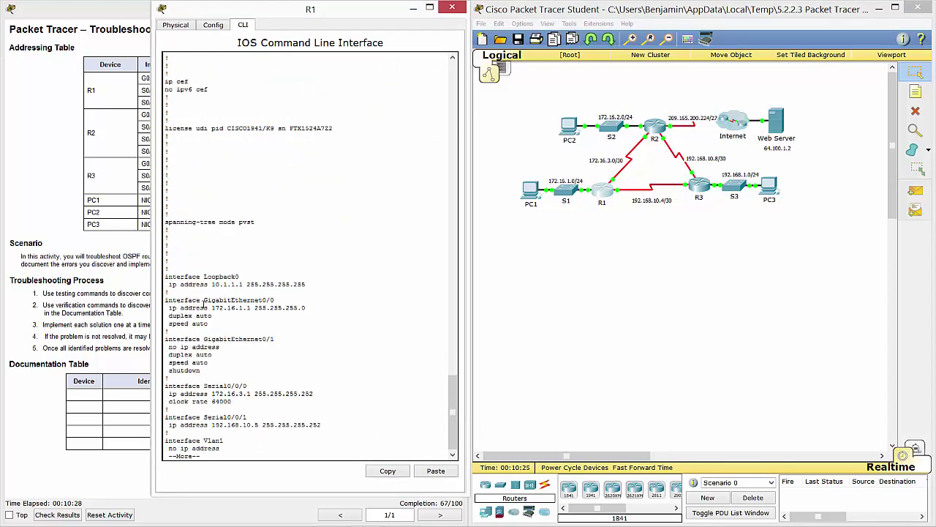
key(space)
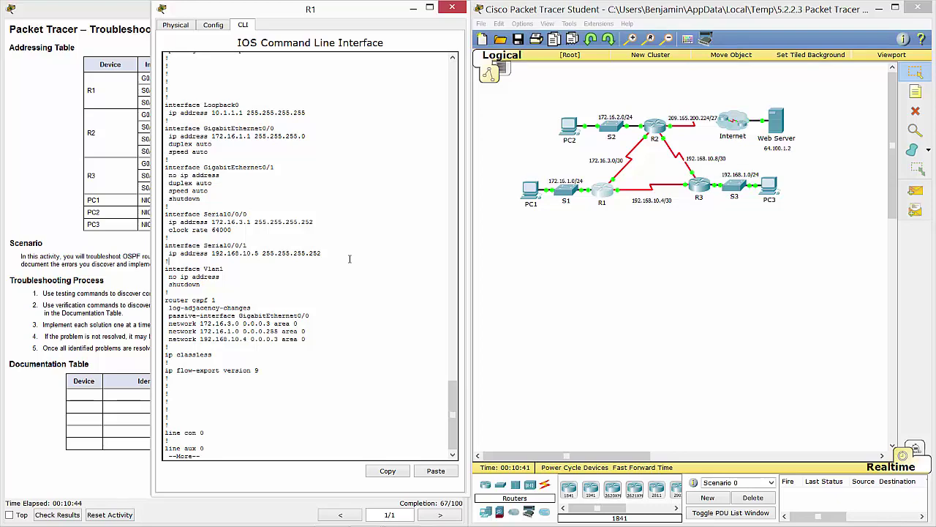
key(space)
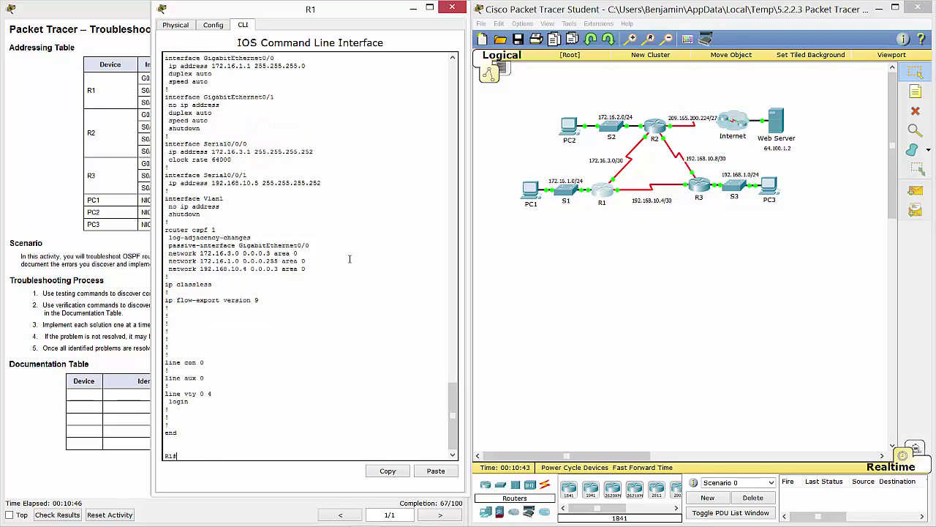
scroll(350, 258, up, 3)
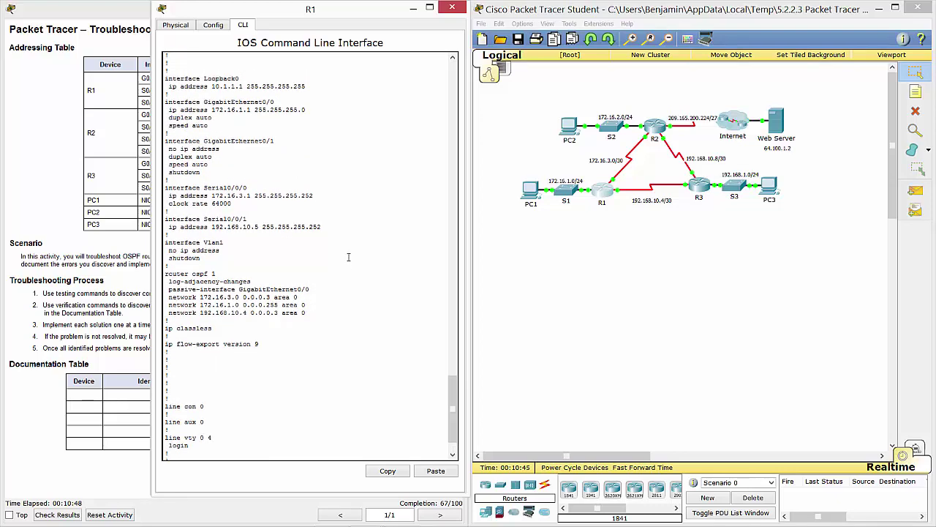
scroll(349, 257, down, 3)
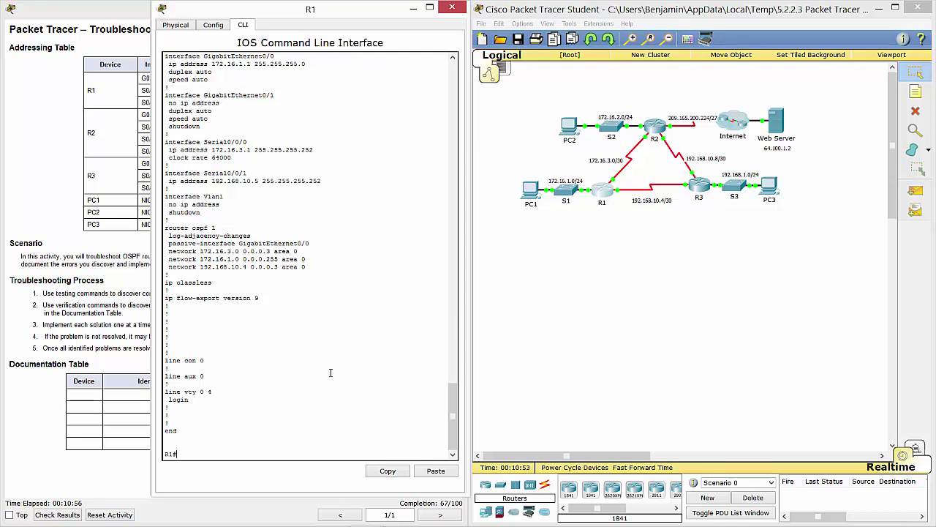
List the show ip ospf options on R1 and display its OSPF neighbors.
text(sho )
text( ip ospf ?)
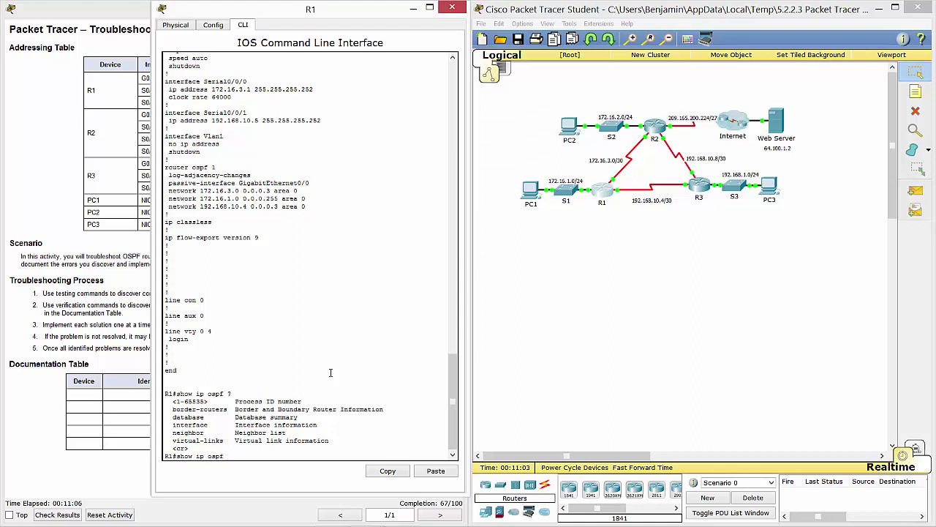
text(neighbor)
key(Return)
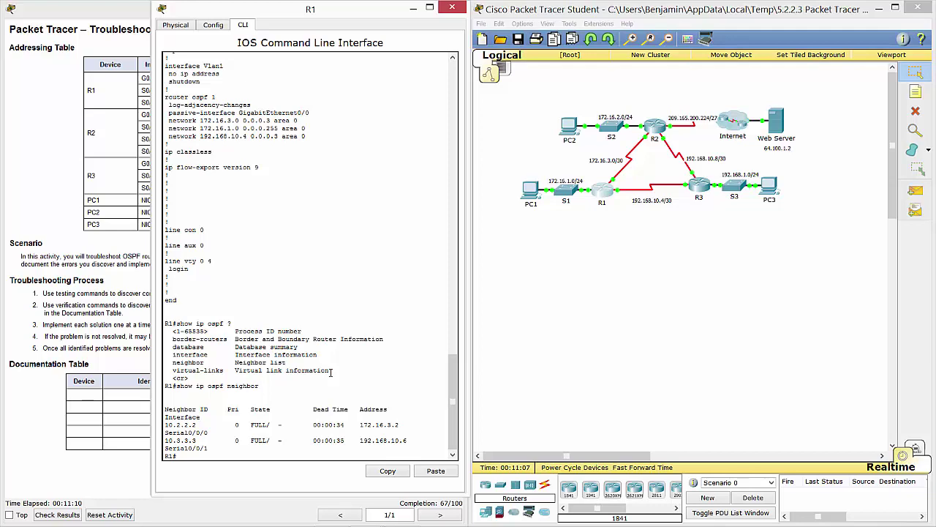
Switch to R2 and check its OSPF adjacencies with show ip ospf neighbor.
click(660, 126)
text(s)
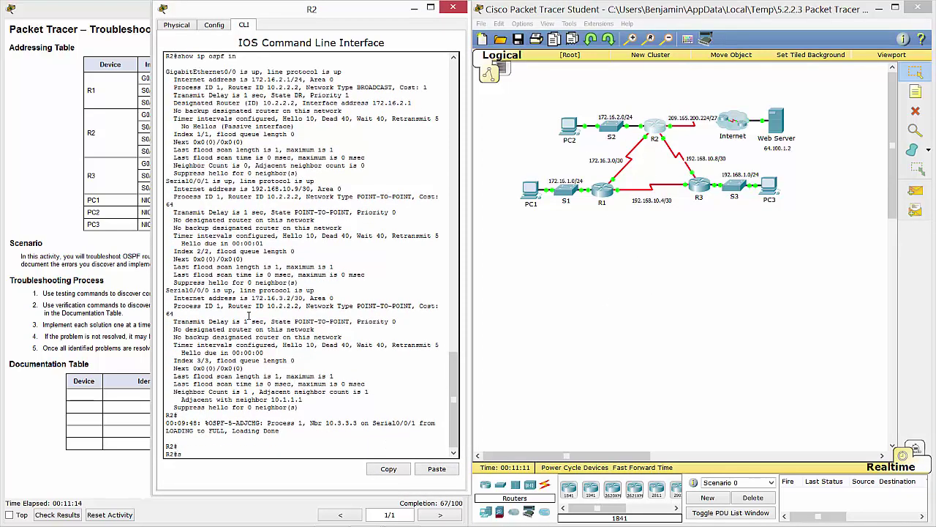
text(how ip ospf neigh)
key(Tab)
key(Return)
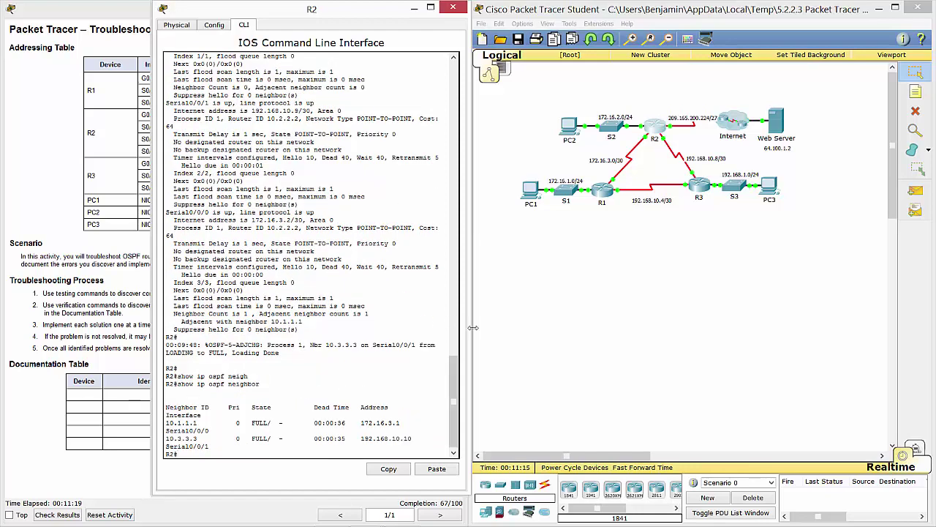
Return to R3 and check its OSPF adjacencies with do show ip ospf neighbor.
click(699, 183)
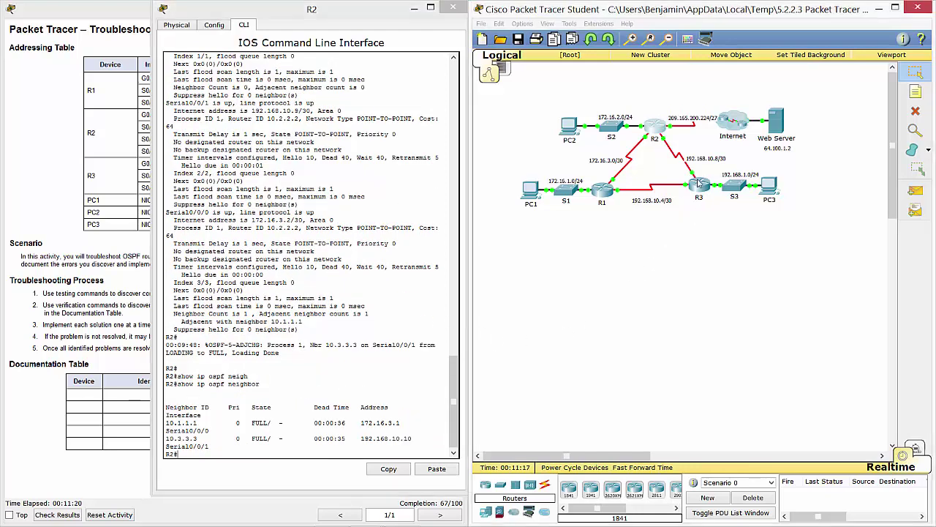
scroll(214, 381, down, 5)
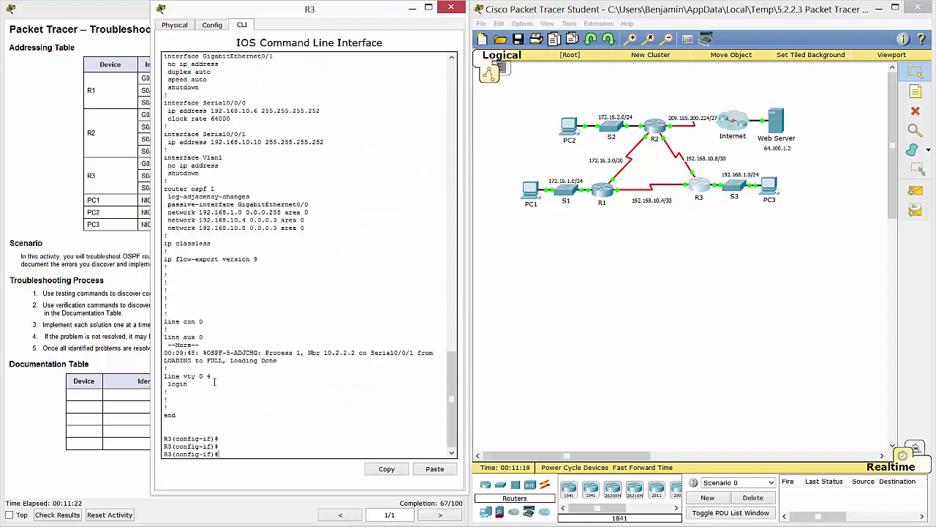
text(do show ip ospf)
text( neg)
text(ghbor)
key(Return)
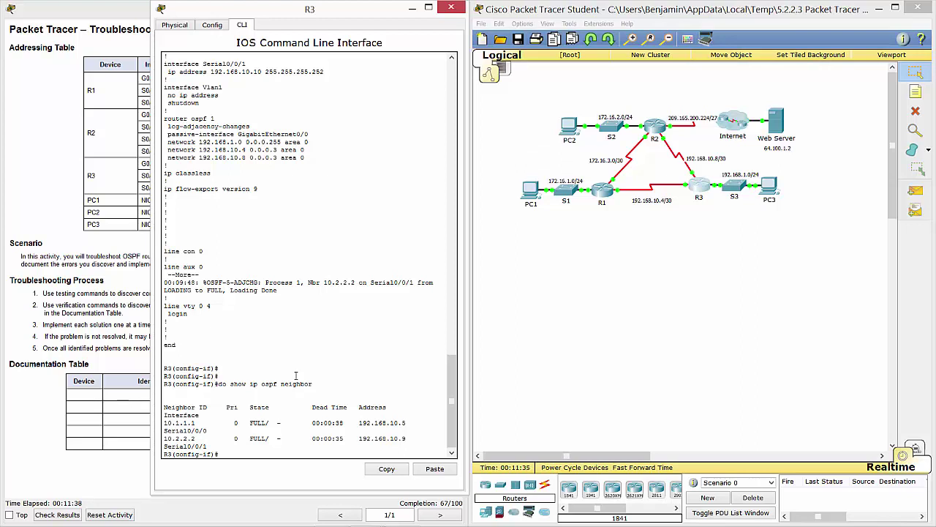
Leave configuration mode on R3 and look up the options of show ip ospf.
text(end)
key(Return)
key(Return)
text(show)
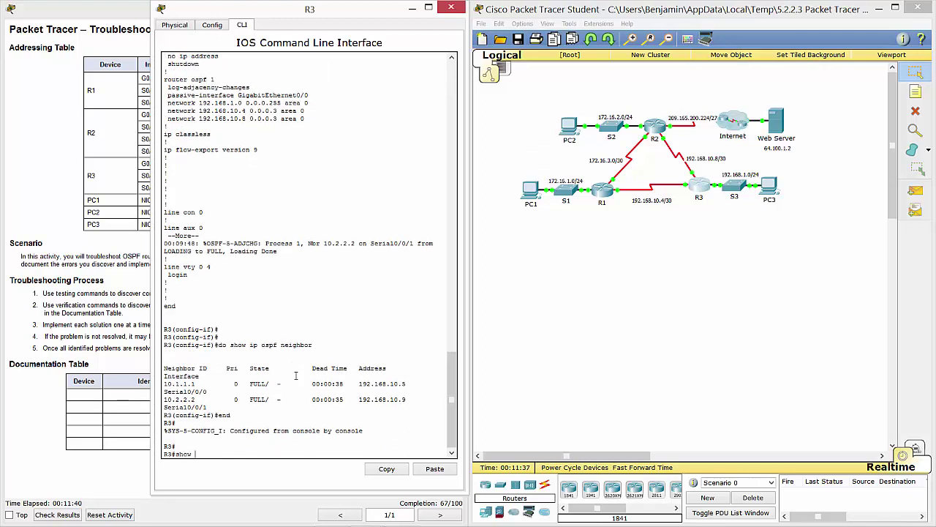
text( ip ospf ?)
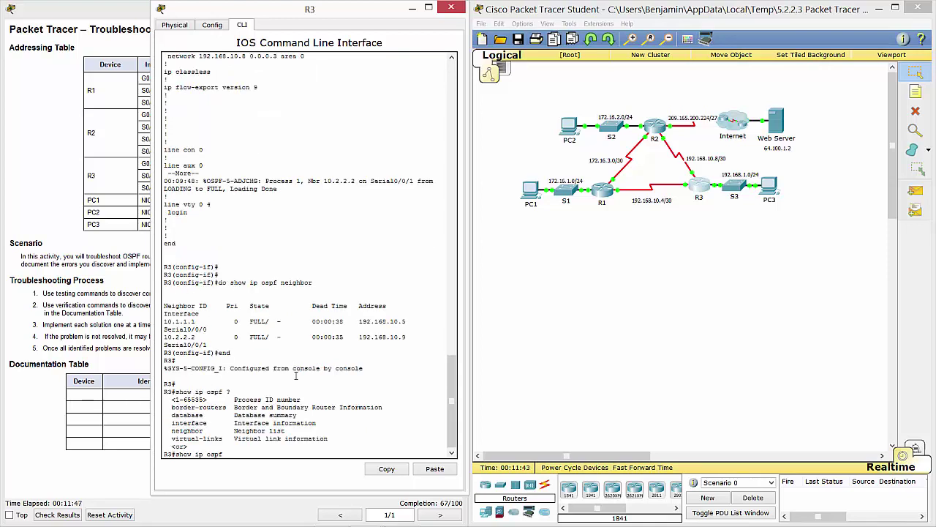
Clear the unfinished show ip ospf command on R3 and bring the activity instructions window to the front.
key(BackSpace)
key(BackSpace)
key(BackSpace)
key(BackSpace)
key(BackSpace)
key(BackSpace)
key(BackSpace)
key(BackSpace)
click(42, 246)
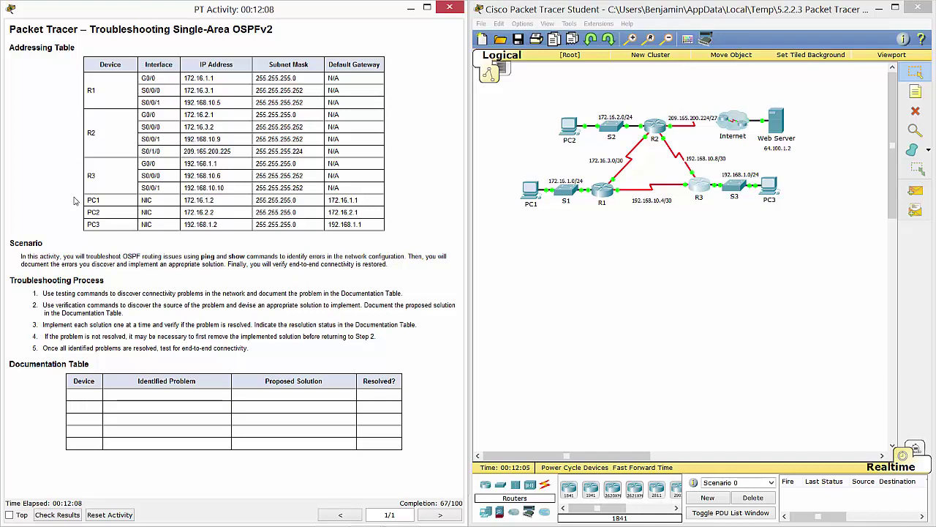
Switch to R1, look up the options of show ip ospf, and display its OSPF link-state database with show ip ospf database.
click(600, 195)
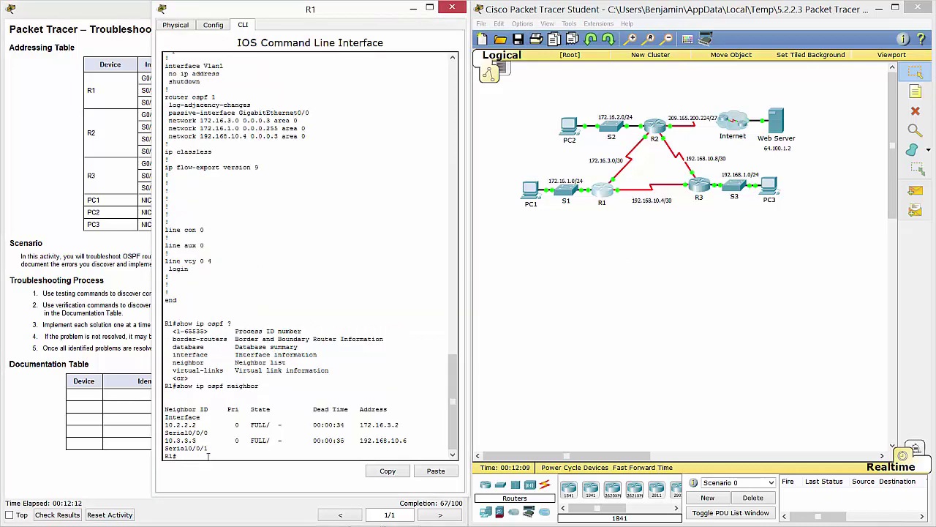
text(show i p)
key(BackSpace)
key(BackSpace)
text(p ospf )
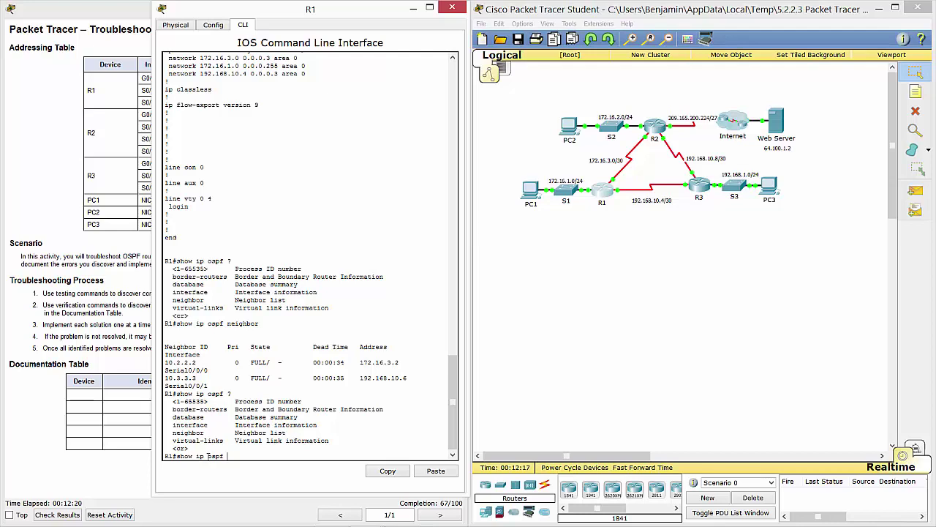
text(?database)
key(Return)
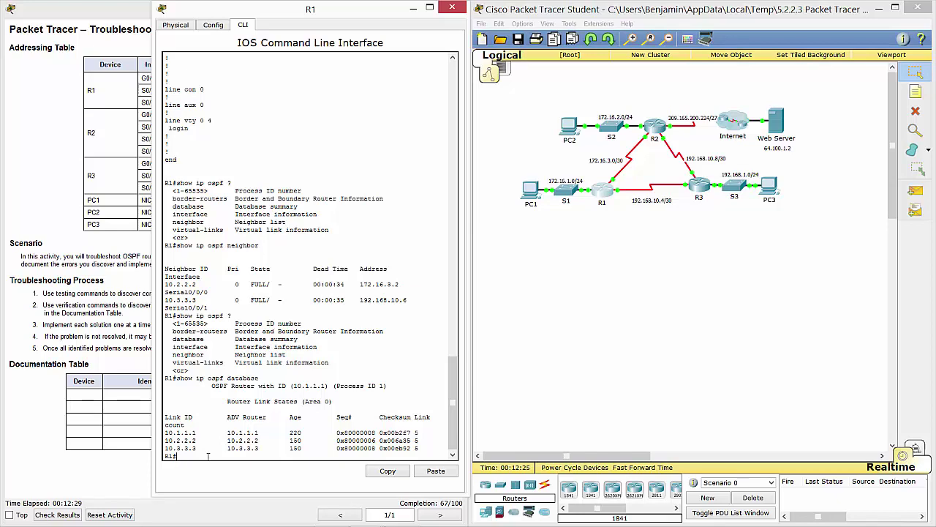
Display R1's routing protocol settings with show ip protocols.
key(Return)
key(Return)
text(show ip ospf)
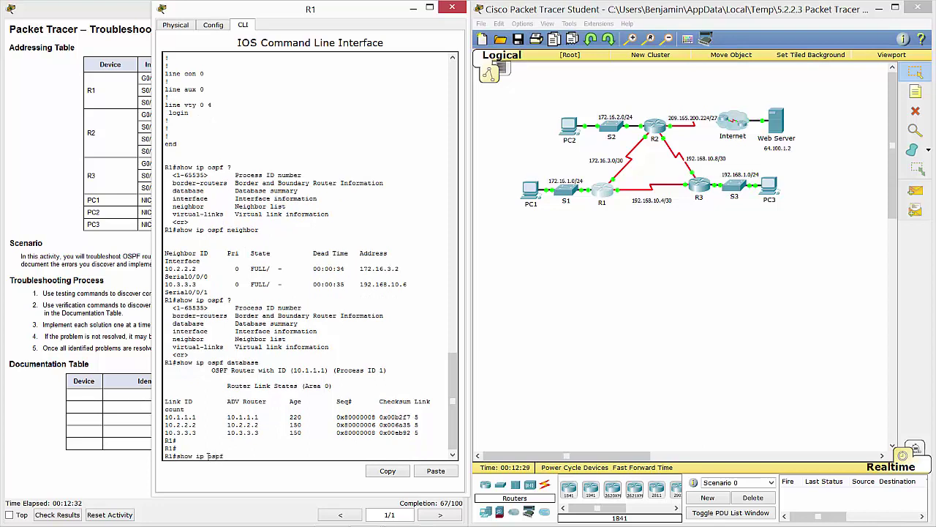
text( pro)
key(BackSpace)
key(BackSpace)
key(BackSpace)
key(BackSpace)
text(pro)
key(Tab)
key(Return)
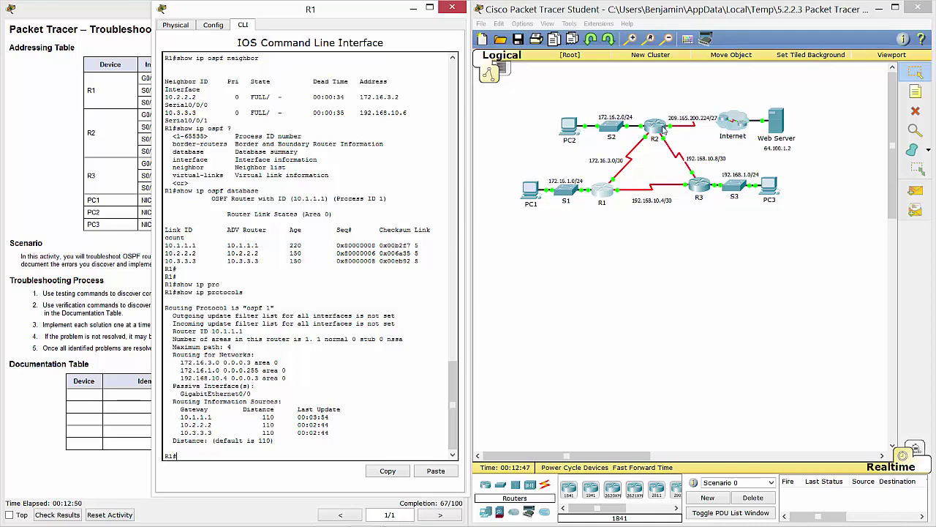
Switch to R2 and display its routing protocol settings with show ip protocols.
click(665, 130)
text(show ip protocols)
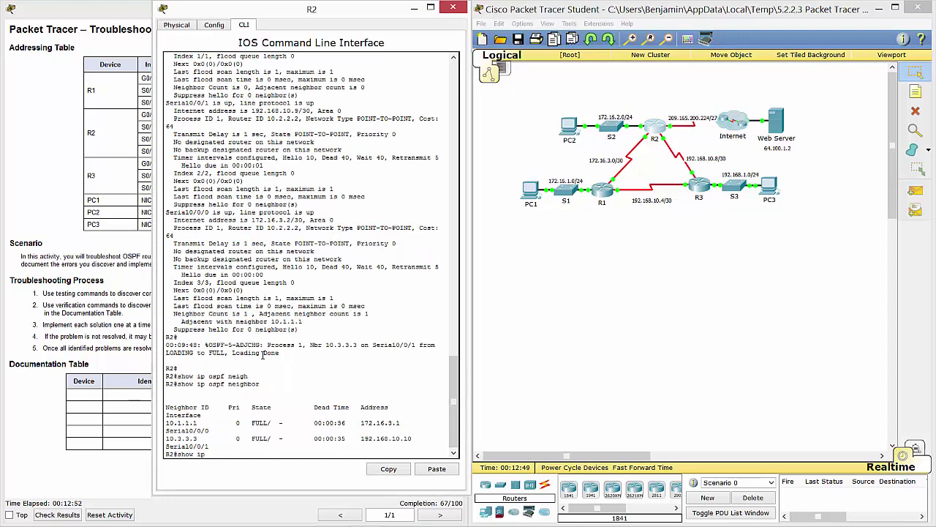
key(Return)
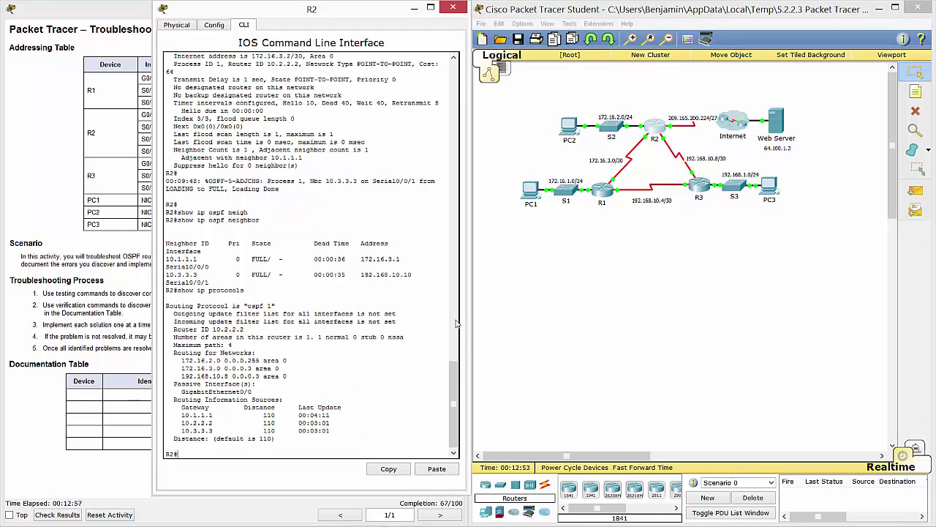
Switch to R3 and display its routing protocol settings with show ip protocols.
click(702, 182)
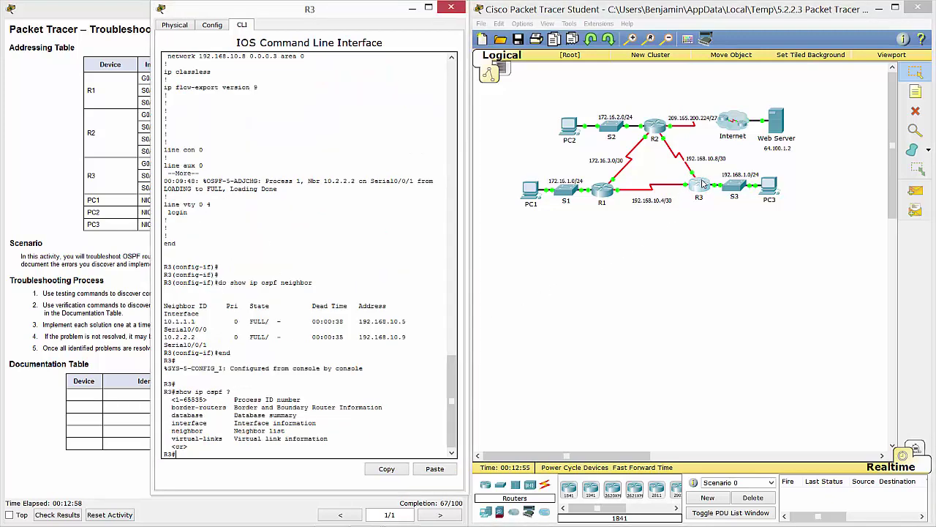
text(show ip protocols)
key(Return)
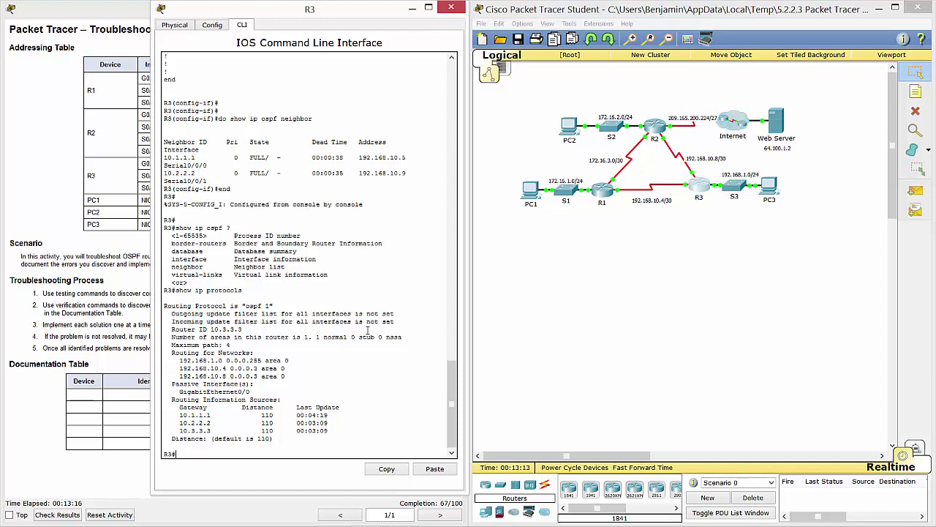
click(395, 325)
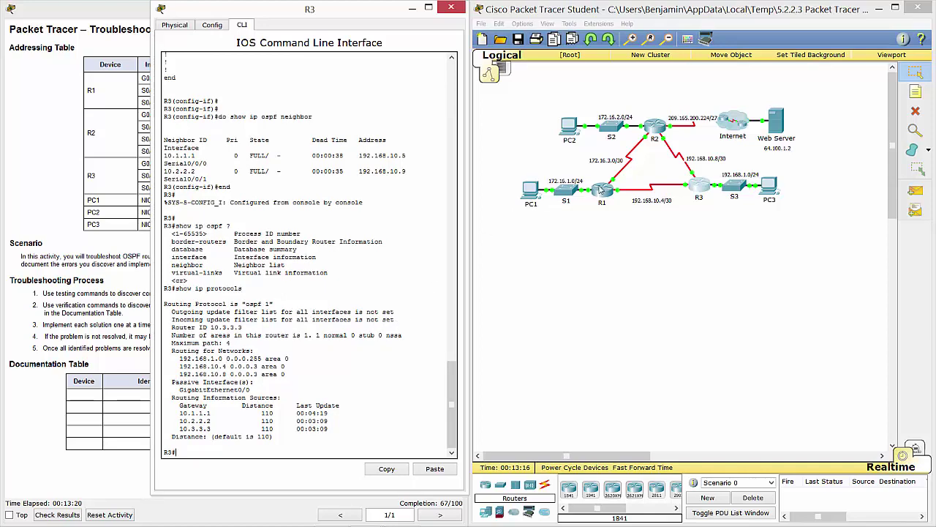
Compare the show ip protocols output across the R1, R2 and R3 consoles, ending on R1.
click(600, 189)
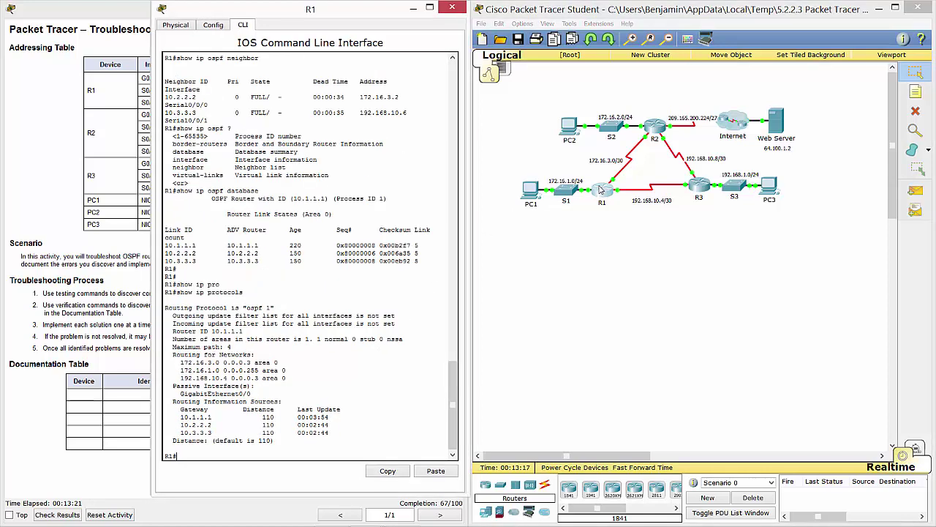
click(655, 133)
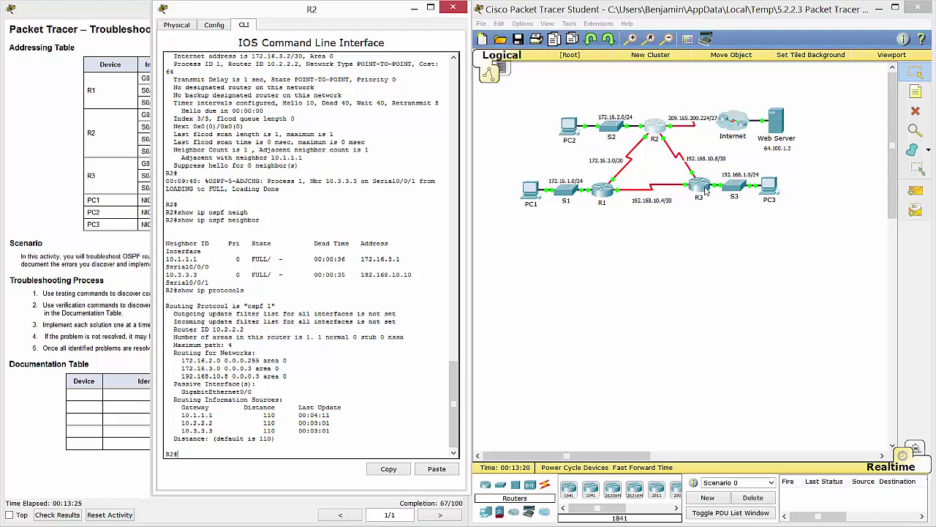
click(704, 189)
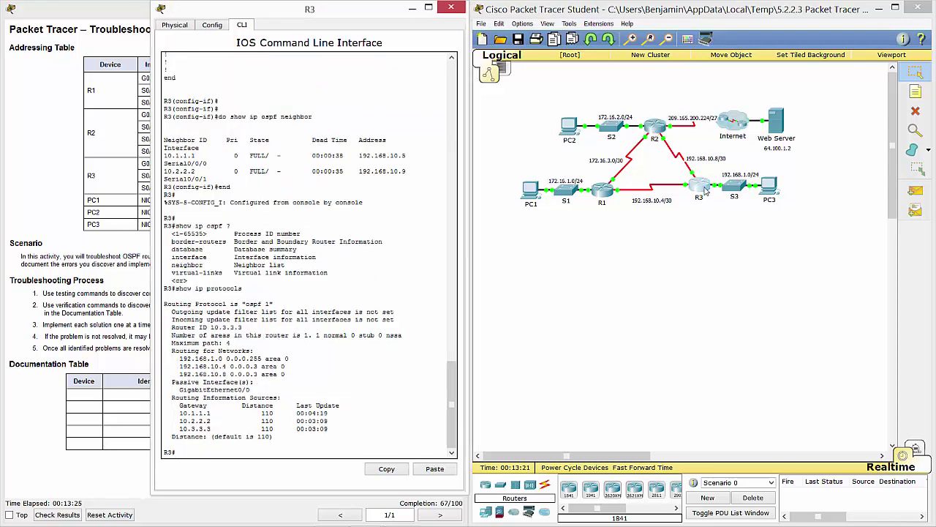
click(599, 192)
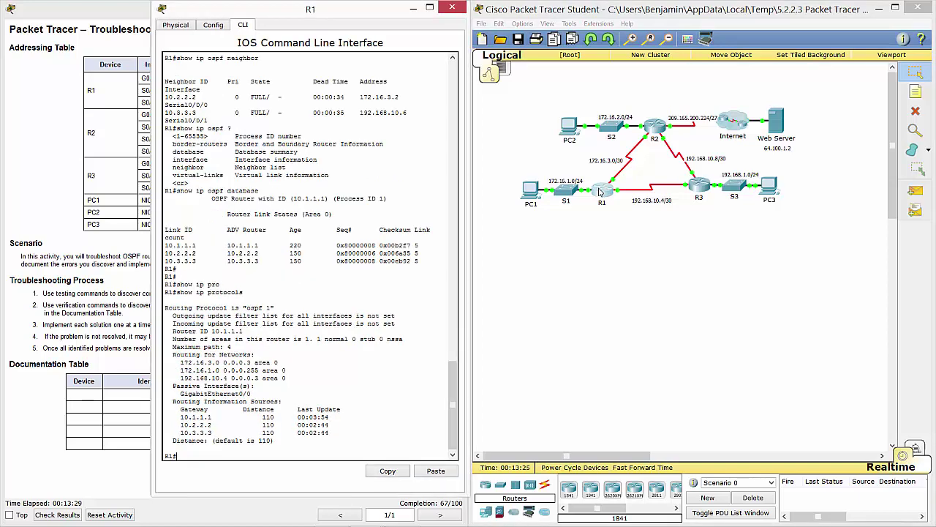
Ping the Web Server at 64.100.1.2 from PC1's command prompt and move the PC1 window clear of the topology.
click(530, 193)
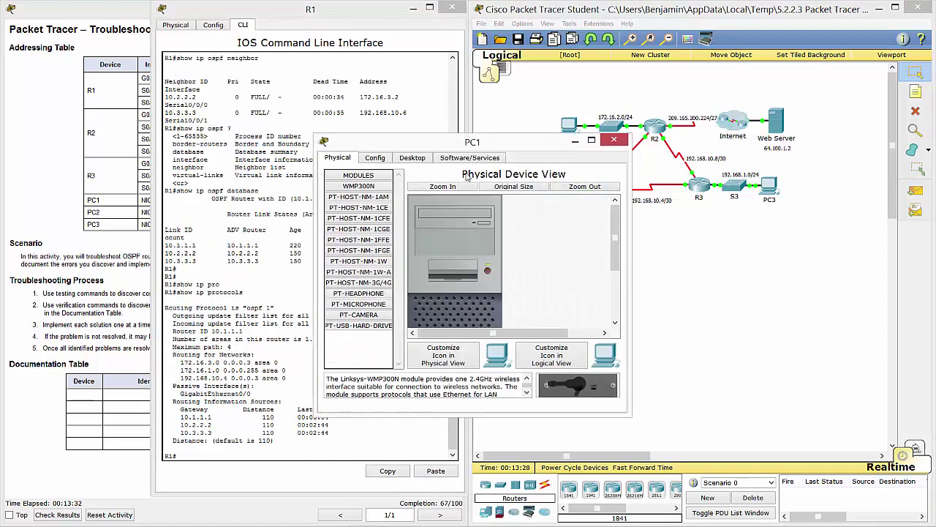
click(409, 160)
click(523, 207)
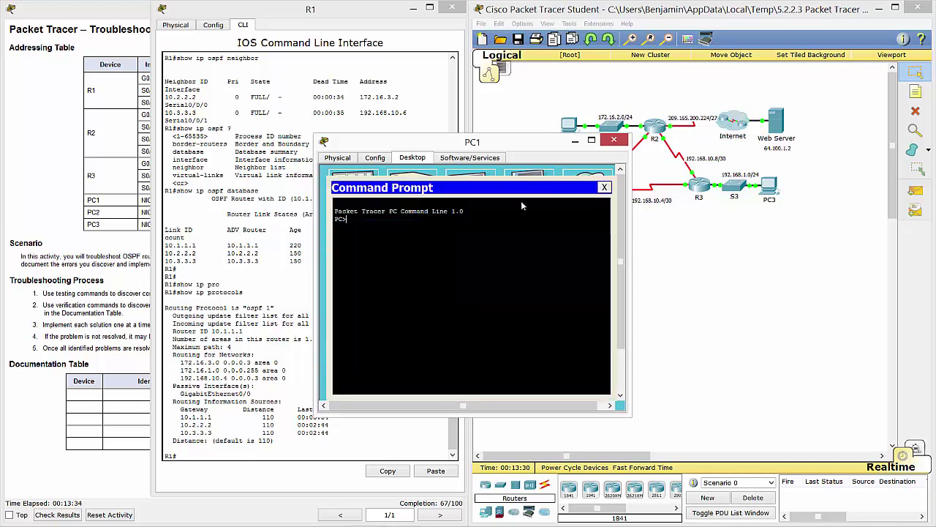
text(ping 64.100.1.2)
key(Return)
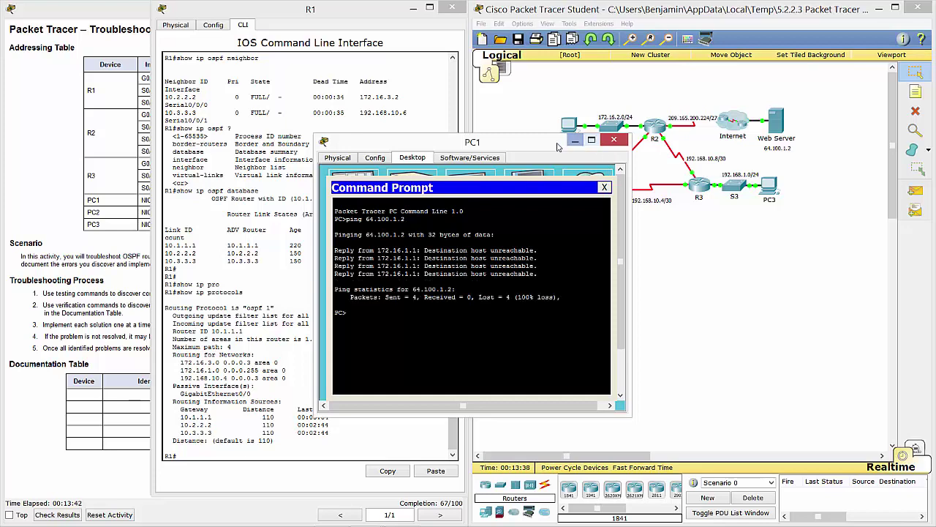
drag(547, 145, 505, 189)
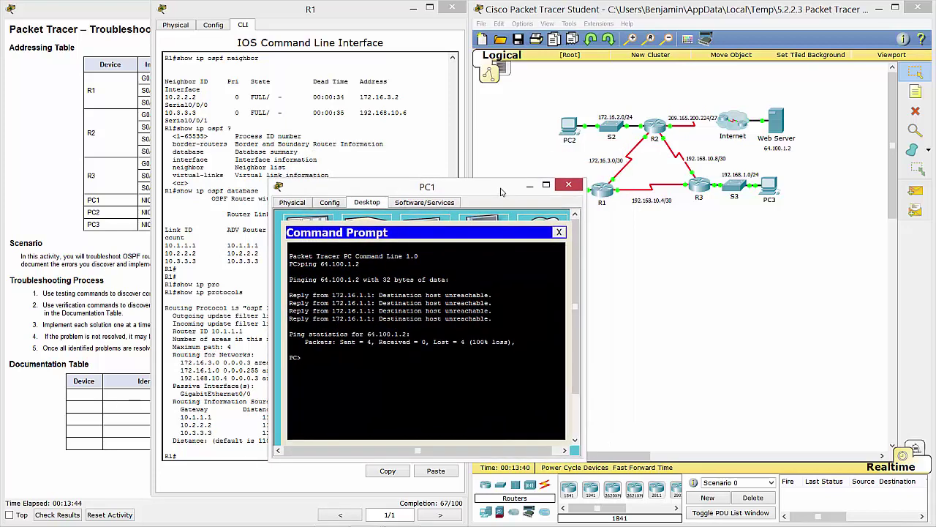
Ping the Web Server at 64.100.1.2 from PC2's command prompt.
click(569, 129)
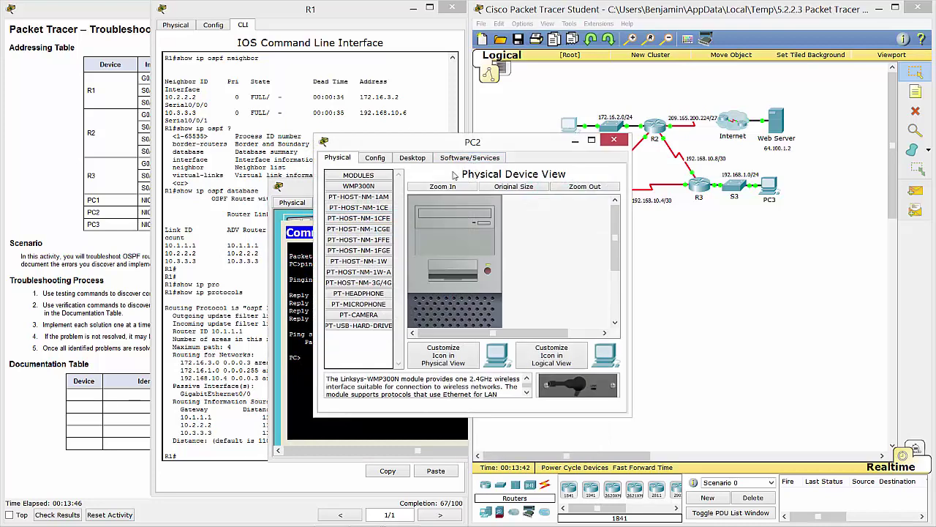
click(423, 159)
click(518, 193)
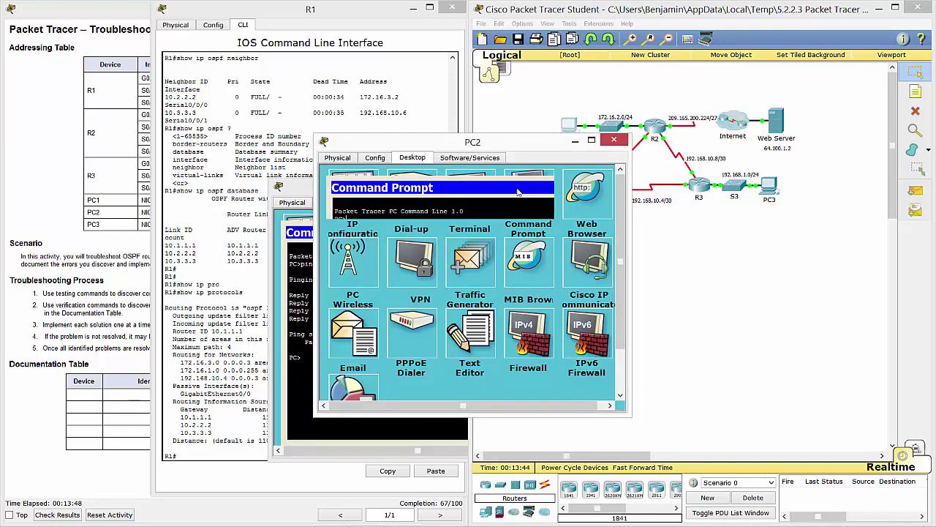
text(ping)
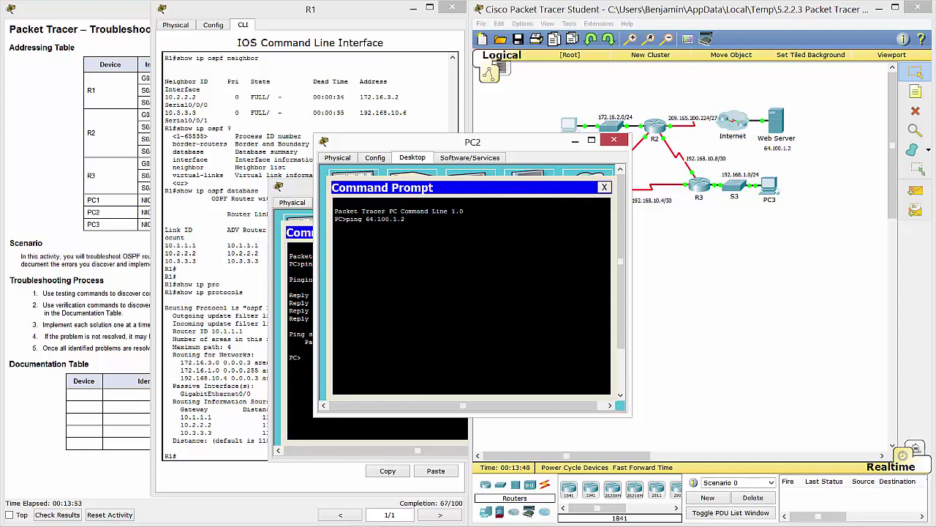
text( 64.100.1.2)
key(Return)
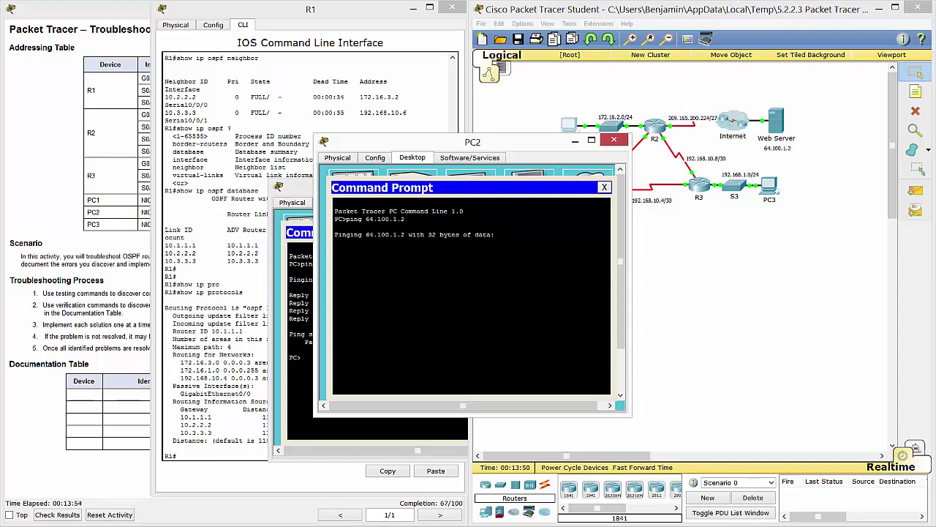
Open PC3, move its window aside, and ping the Web Server at 64.100.1.2 from its command prompt.
click(769, 188)
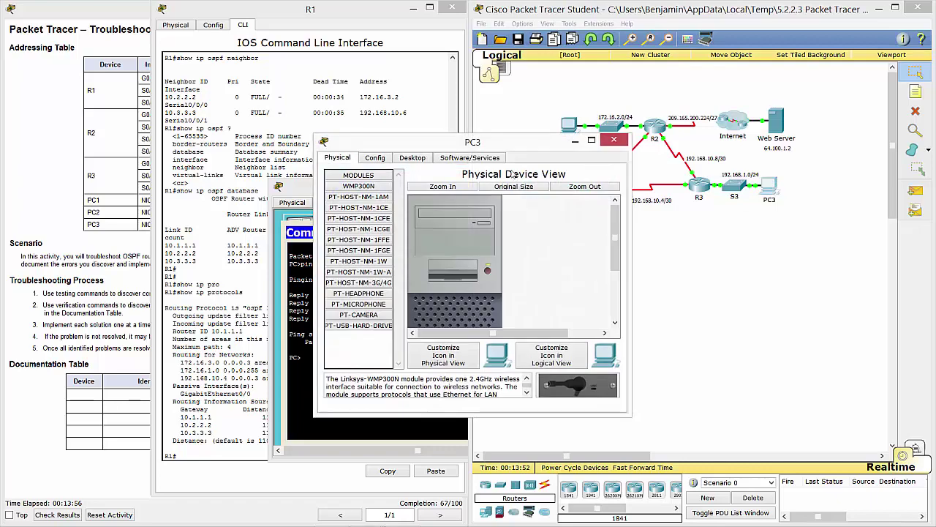
drag(485, 144, 724, 188)
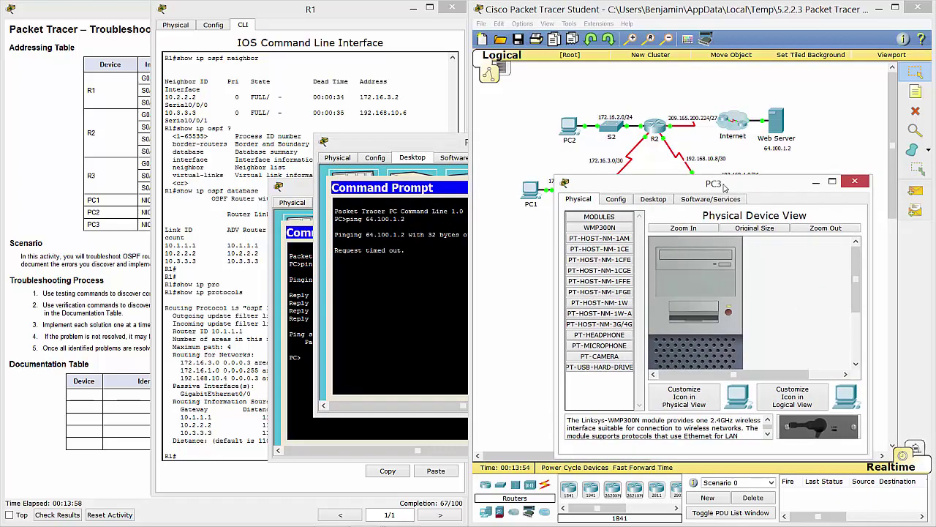
click(654, 199)
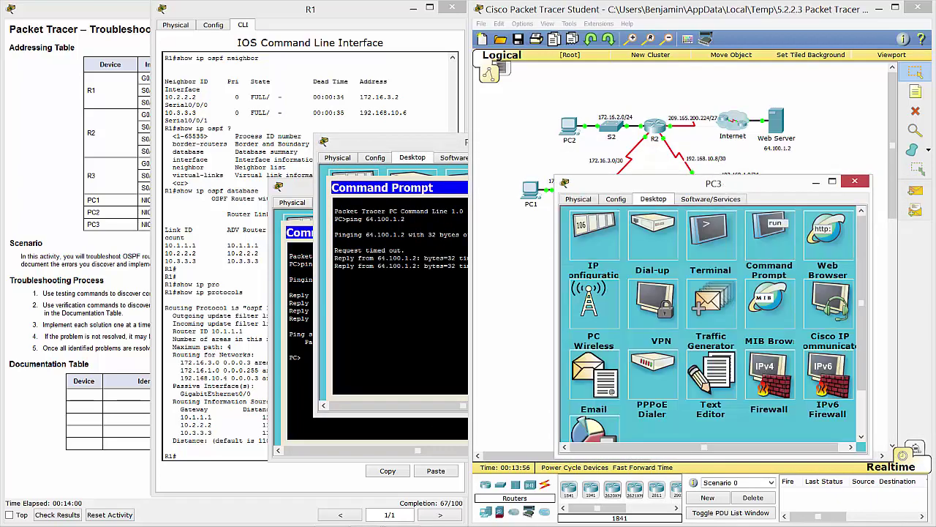
click(765, 236)
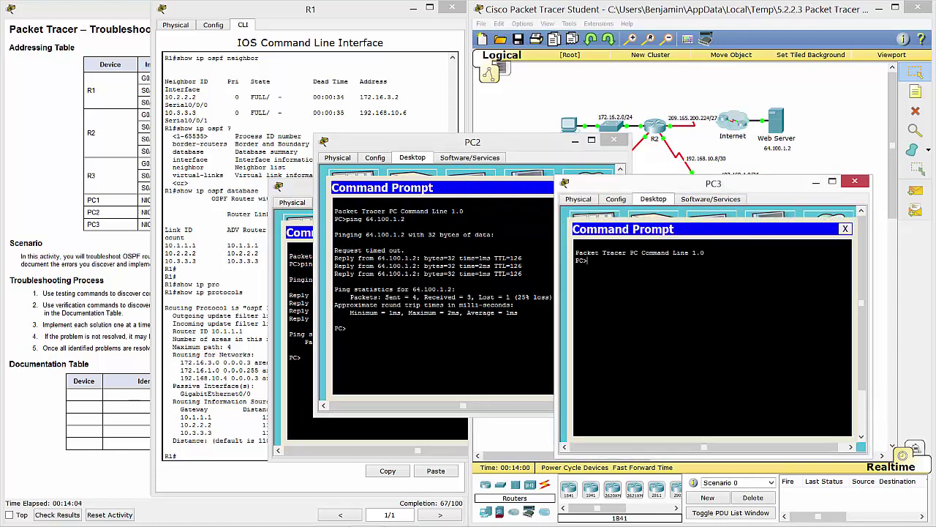
text(ping 64.100.1.2)
key(Return)
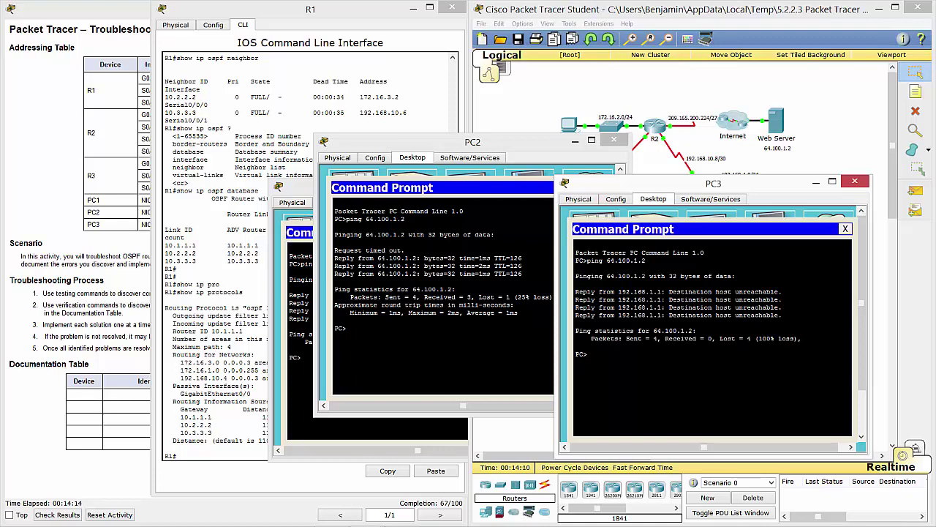
Close the PC3, PC2 and PC1 windows and return to R1's console.
click(854, 180)
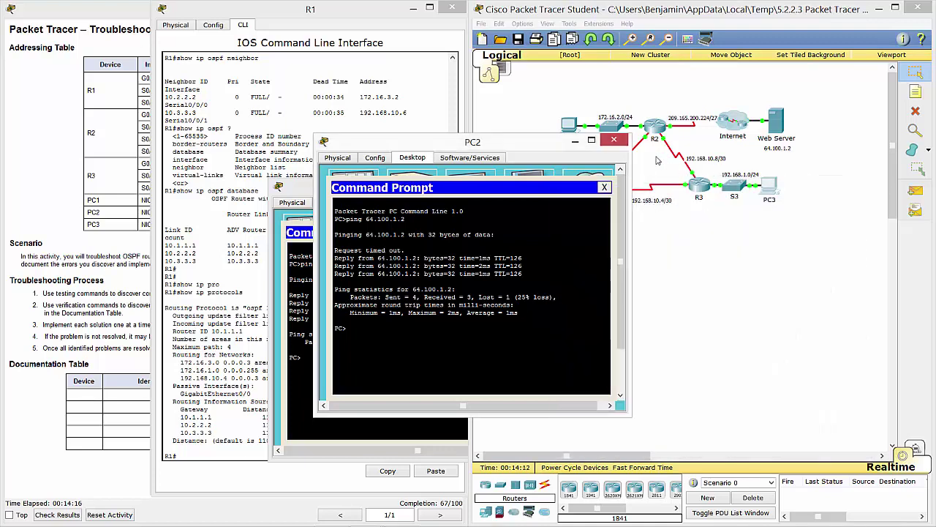
click(614, 140)
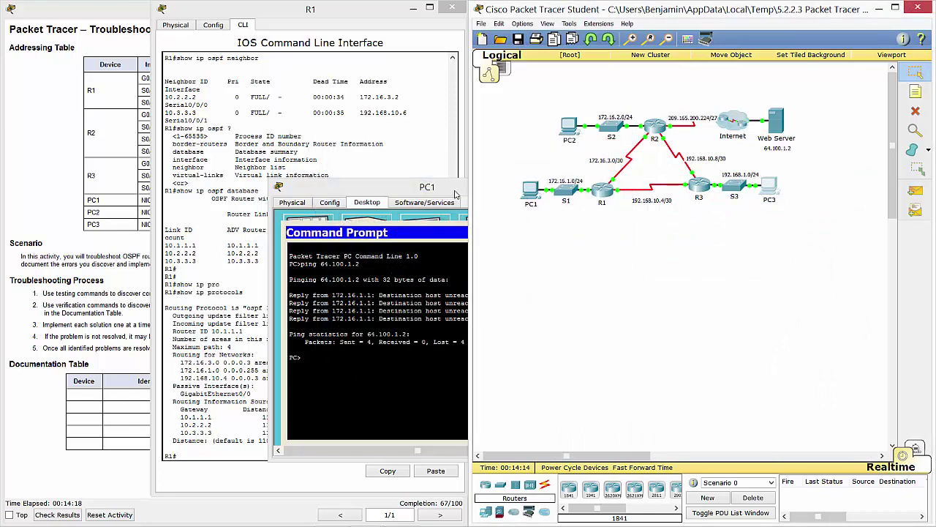
click(454, 192)
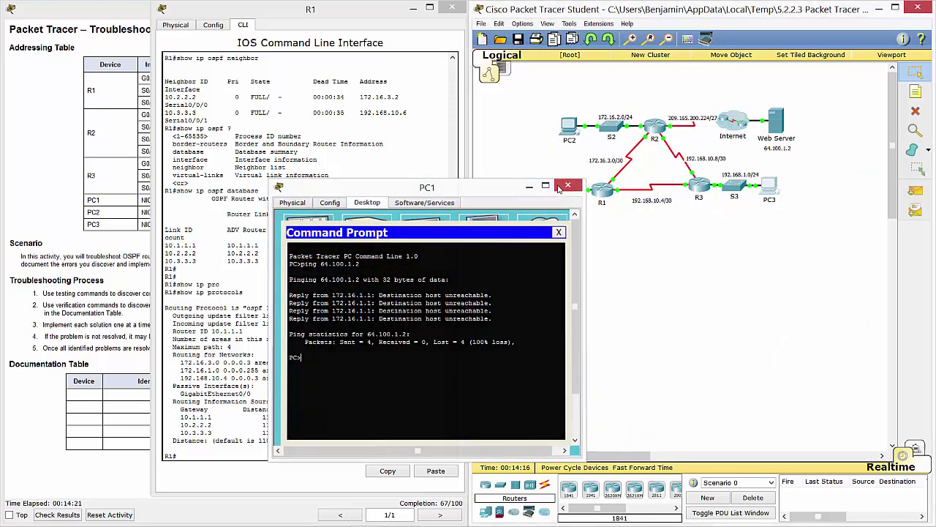
click(567, 185)
mouse_move(570, 147)
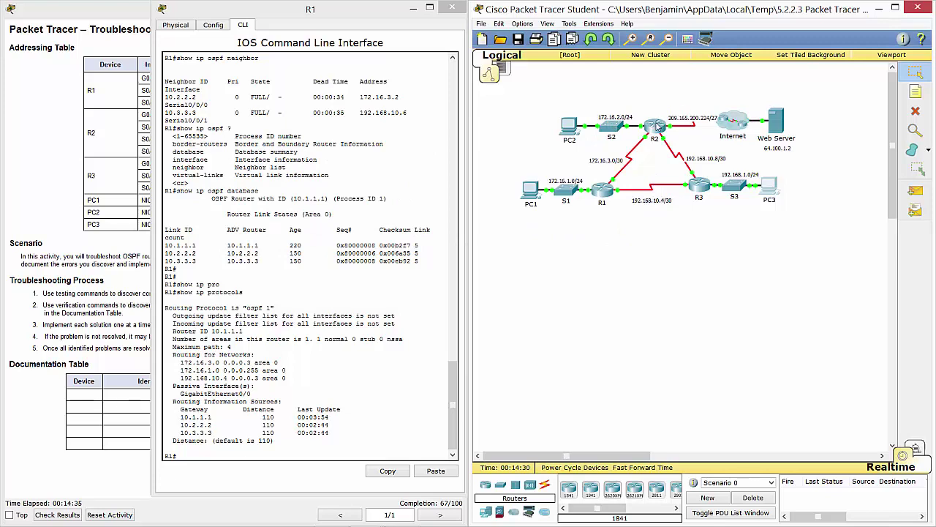
click(361, 310)
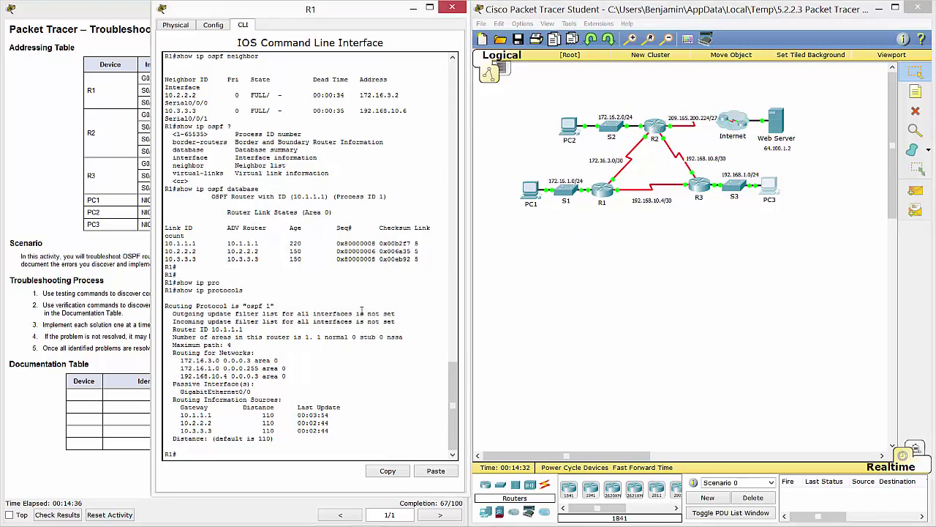
Switch to R2 and display its full running configuration with show run to examine the OSPF and default route settings.
click(657, 126)
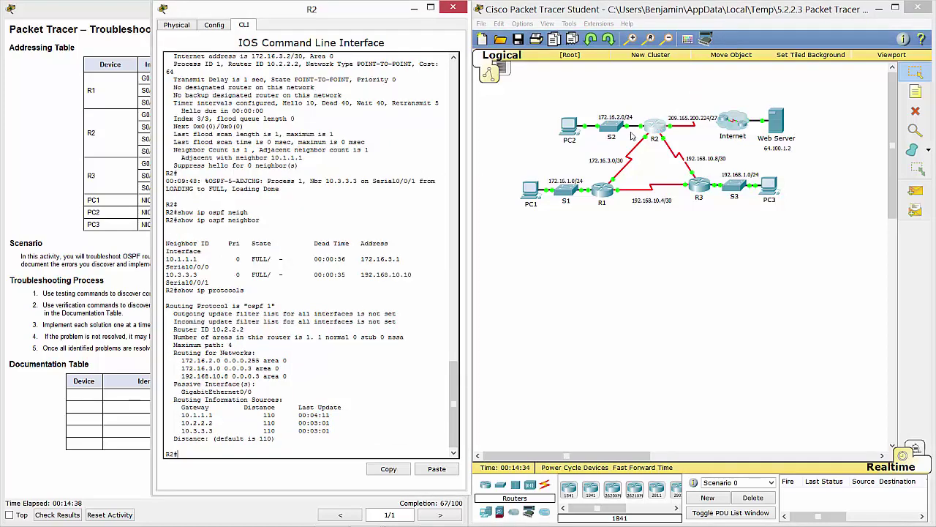
text(sow run)
key(BackSpace)
key(BackSpace)
key(BackSpace)
key(BackSpace)
text(how run)
key(Return)
key(space)
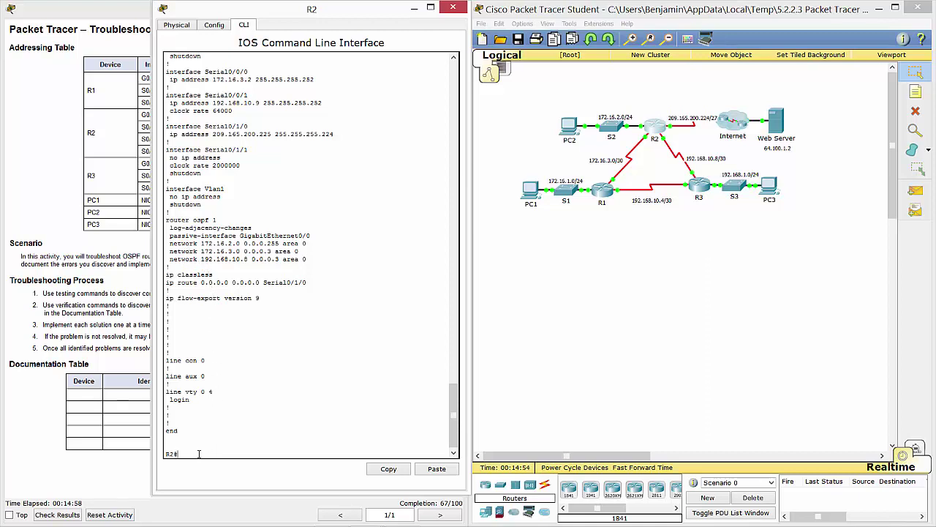
text(conft)
key(Return)
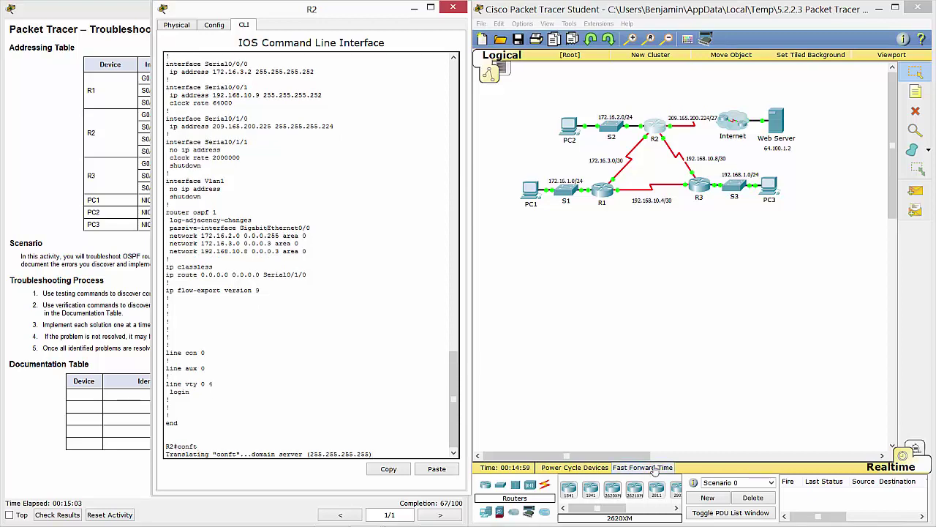
click(654, 467)
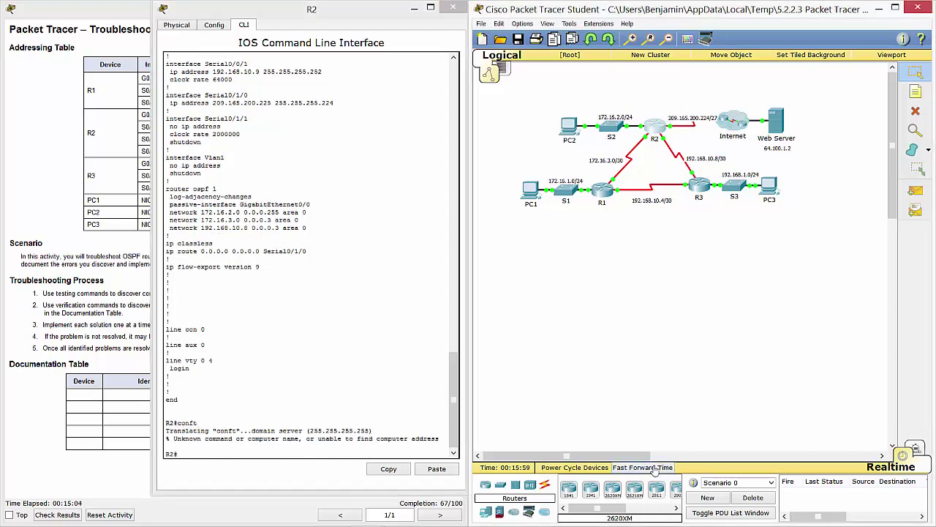
click(653, 468)
Enter configuration mode for OSPF process 1 on R2 and list the available router commands.
click(354, 423)
text(conf t)
key(Return)
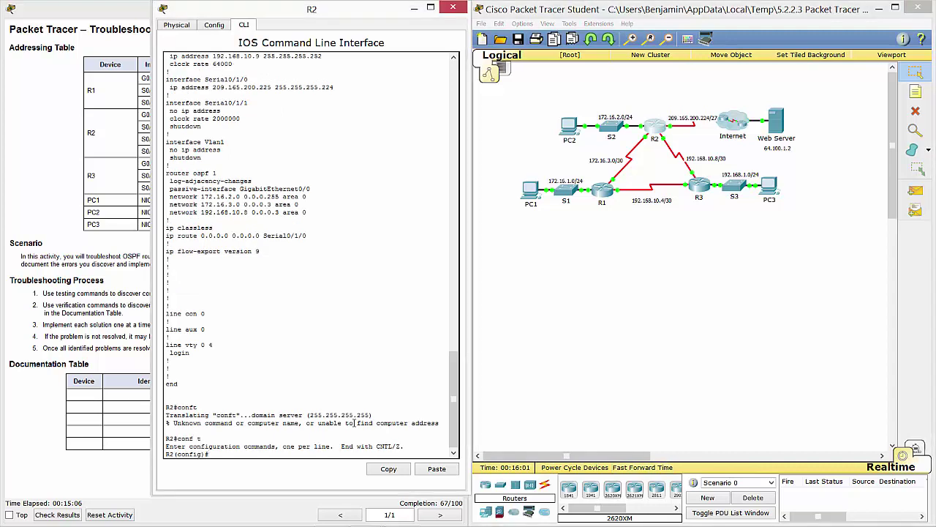
text(rouer)
key(BackSpace)
key(BackSpace)
key(BackSpace)
key(Tab)
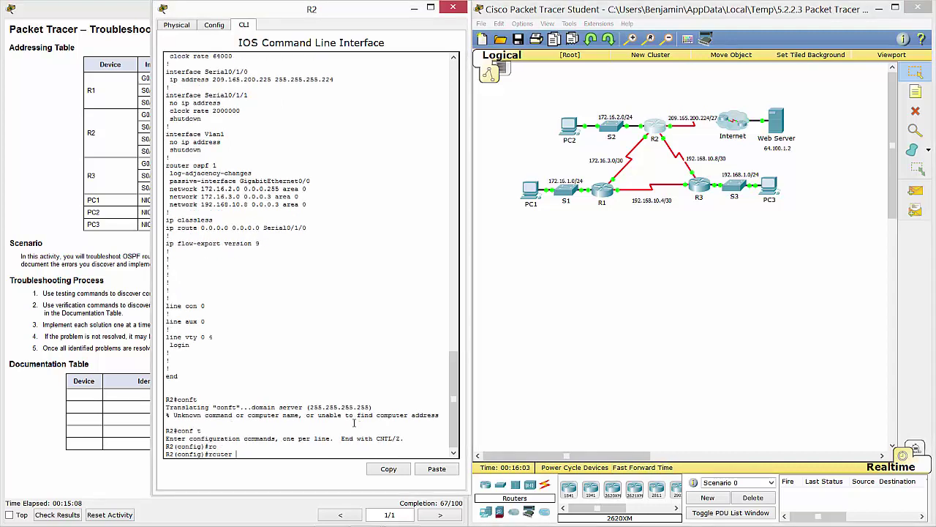
text(ospf 1)
key(Return)
text(?)
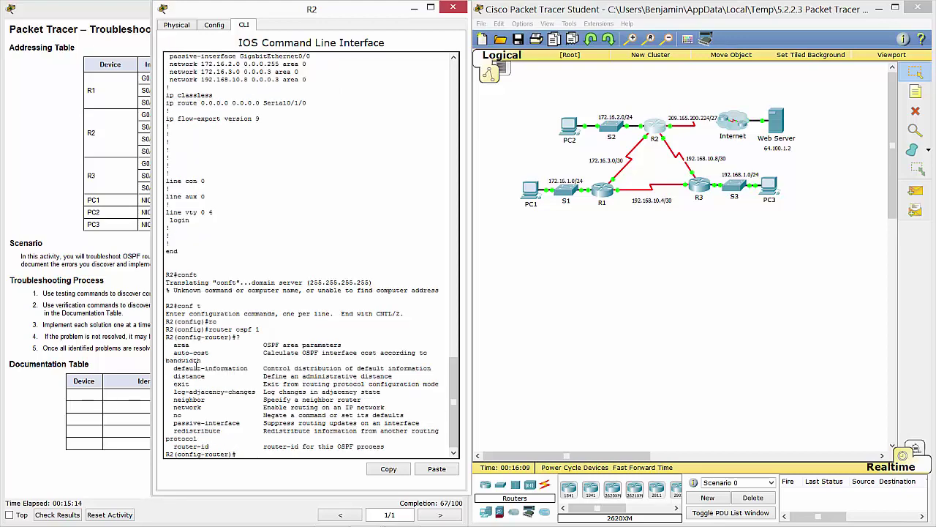
Configure R2's OSPF process to distribute its default route with default-information originate.
text(def)
key(Tab)
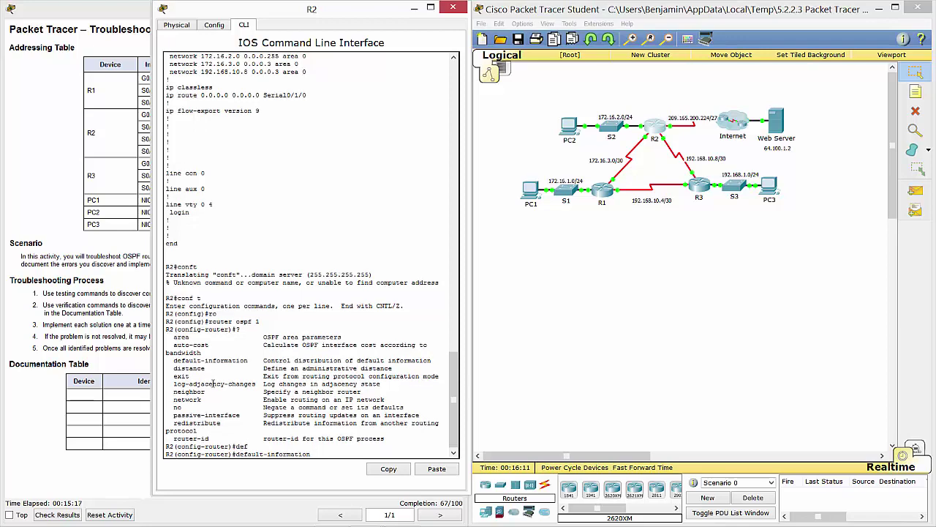
text(?)
text(oro)
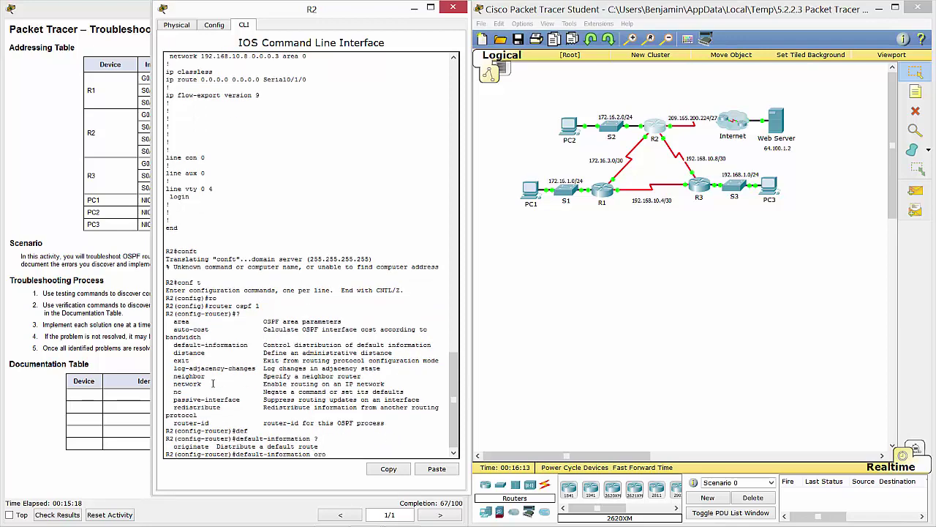
key(BackSpace)
text(iginate)
key(Return)
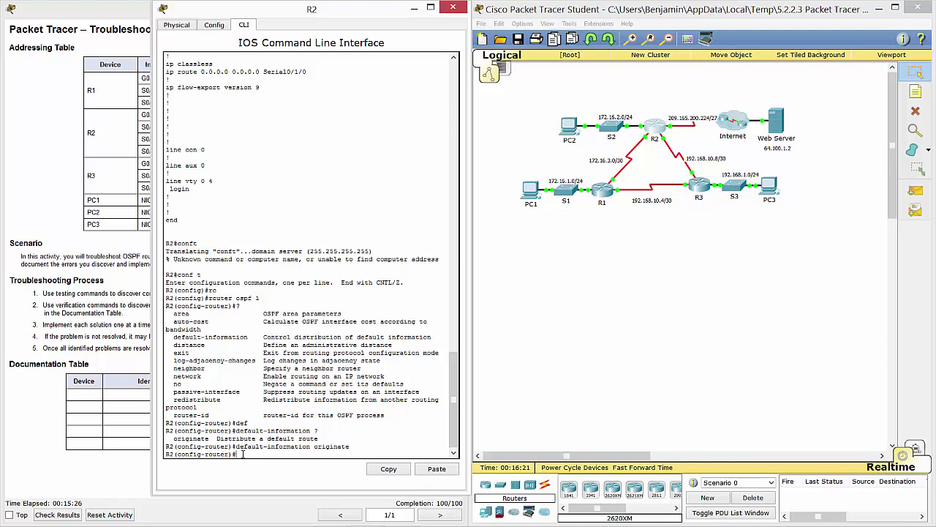
Leave configuration mode on R2 and save the running configuration with wr.
text(end)
key(Return)
text(wr)
key(Return)
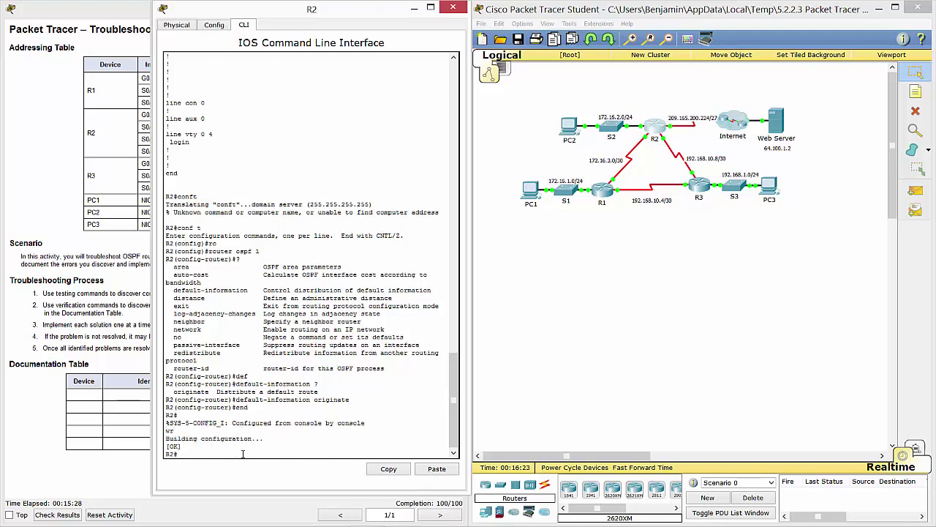
Close R2, R1 and any remaining router window to return to the activity instructions and network topology.
click(453, 9)
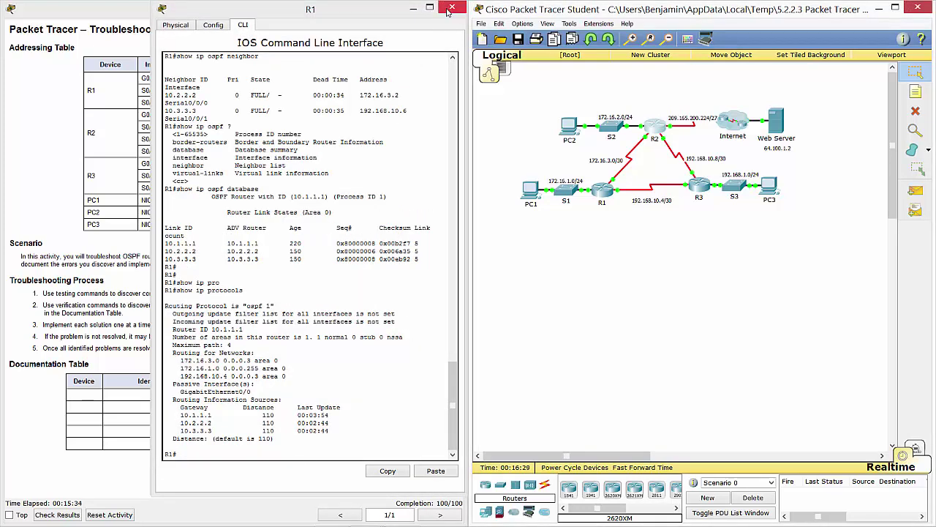
click(447, 8)
click(449, 9)
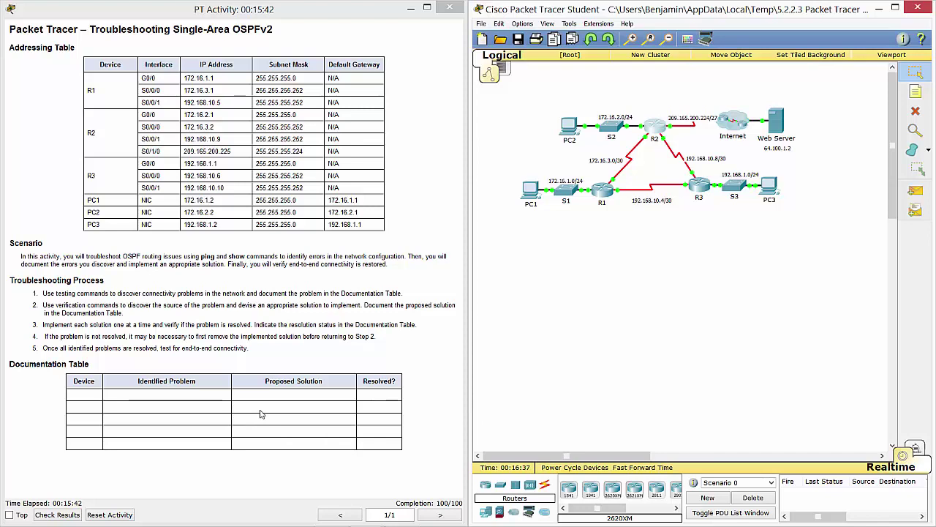
mouse_move(841, 524)
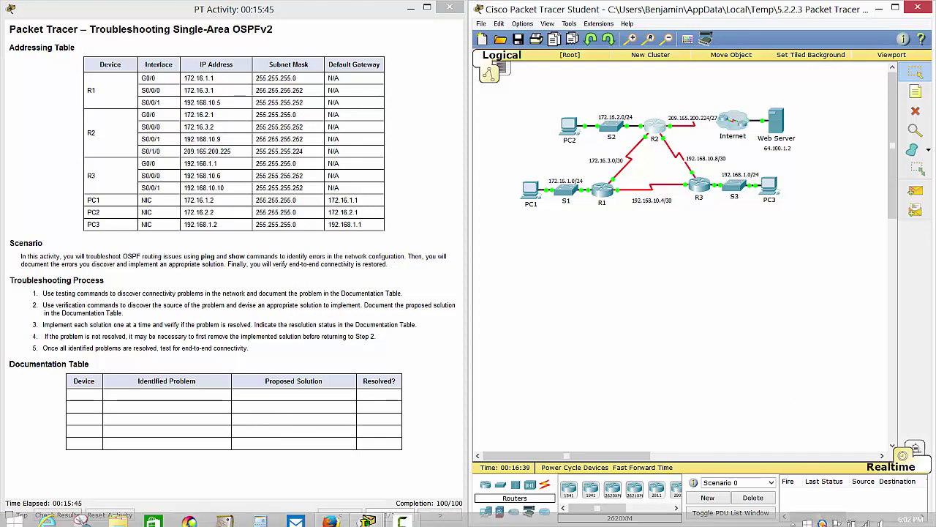